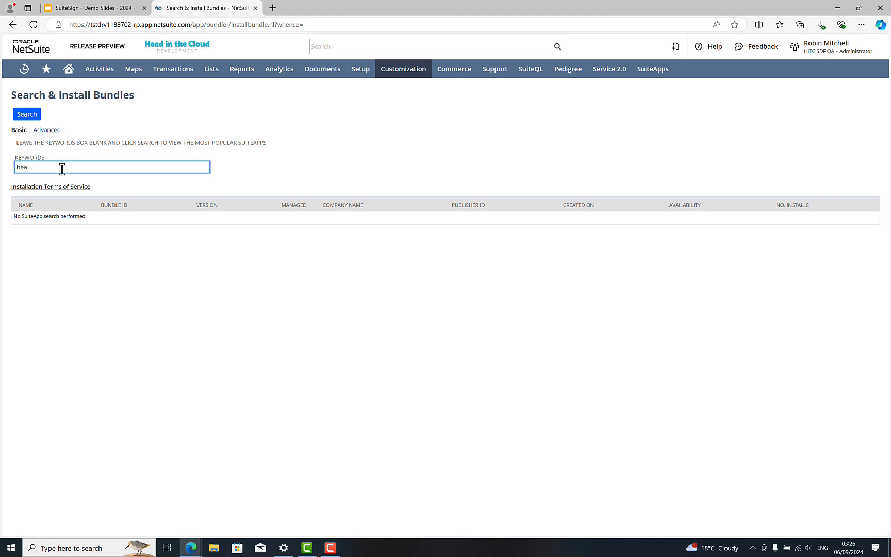
Step: Search the installable bundles for "head in the cloud"
key(Return)
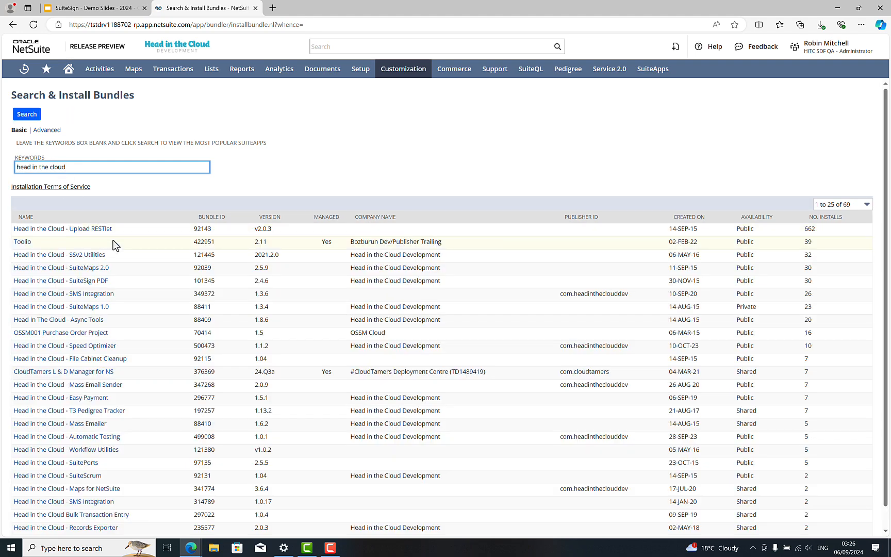
click(293, 121)
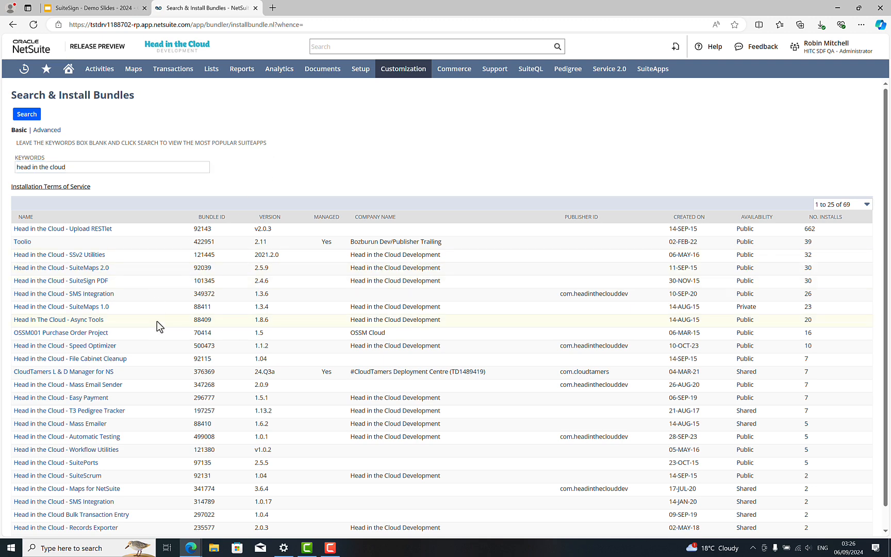
scroll(156, 321, down, 1)
scroll(157, 320, up, 1)
Step: Install the Head in the Cloud - SuiteSign PDF bundle and confirm the installation
click(80, 287)
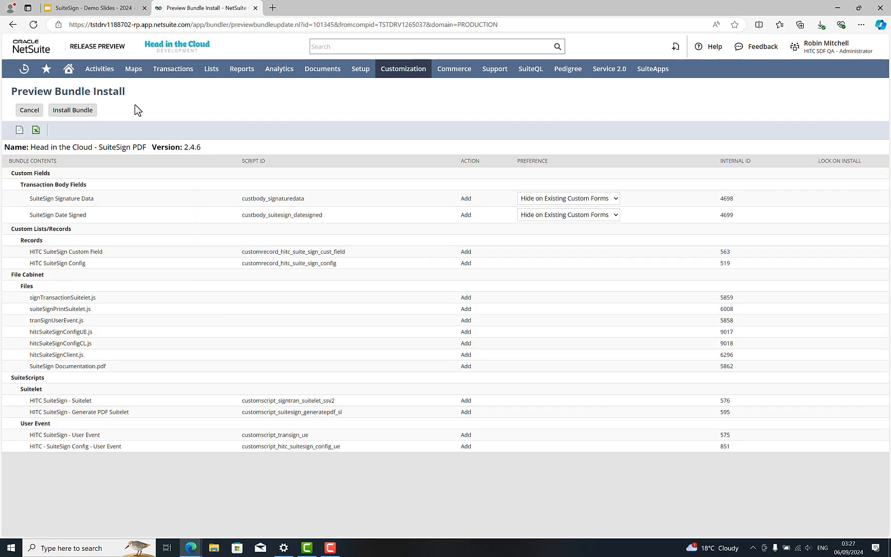
click(79, 110)
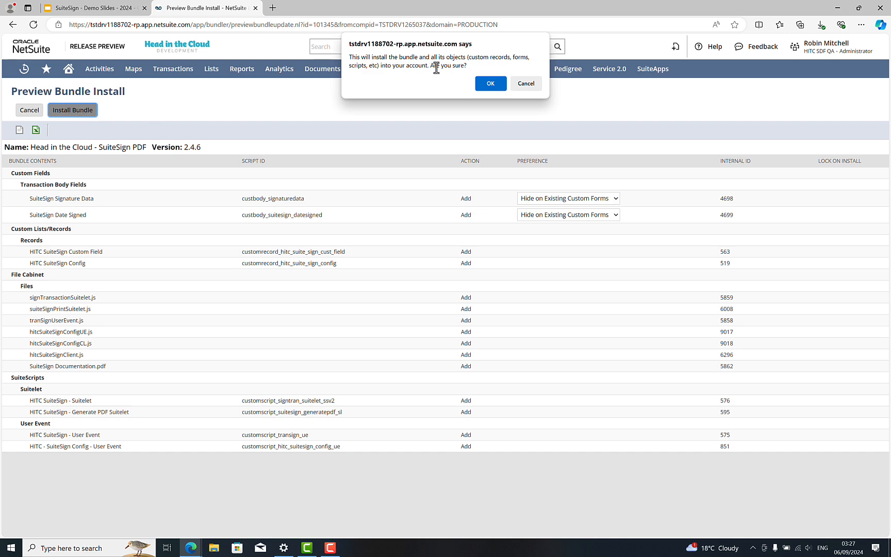
click(490, 84)
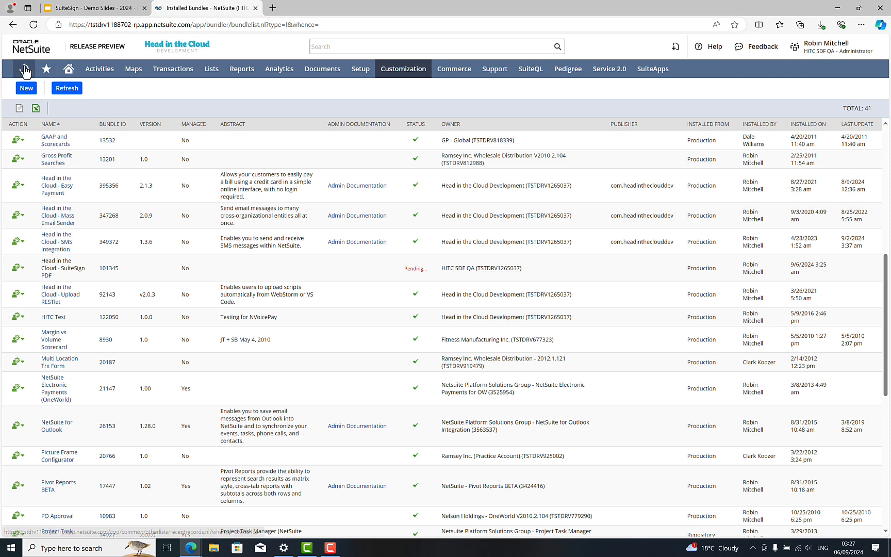
Step: Open the recent Test credit application record in a new browser tab and switch to it
mouse_move(24, 68)
right_click(53, 126)
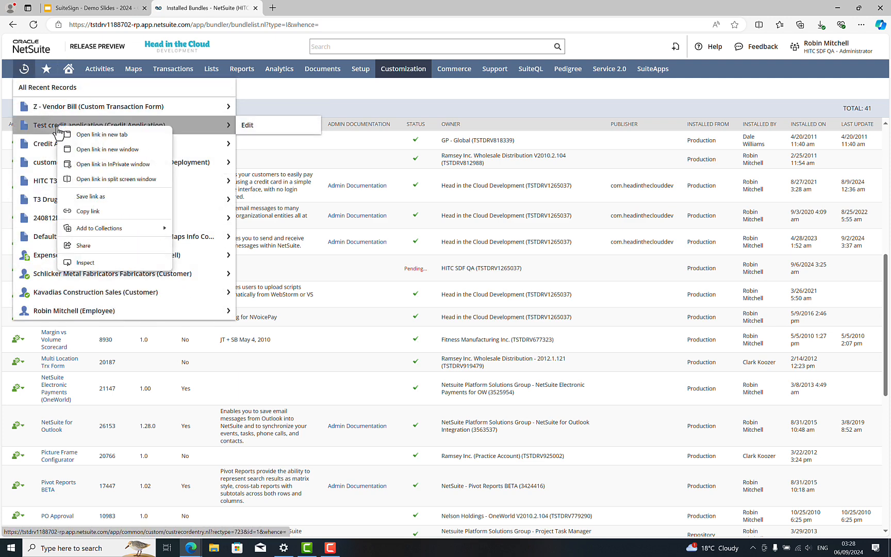
key(Escape)
middle_click(76, 139)
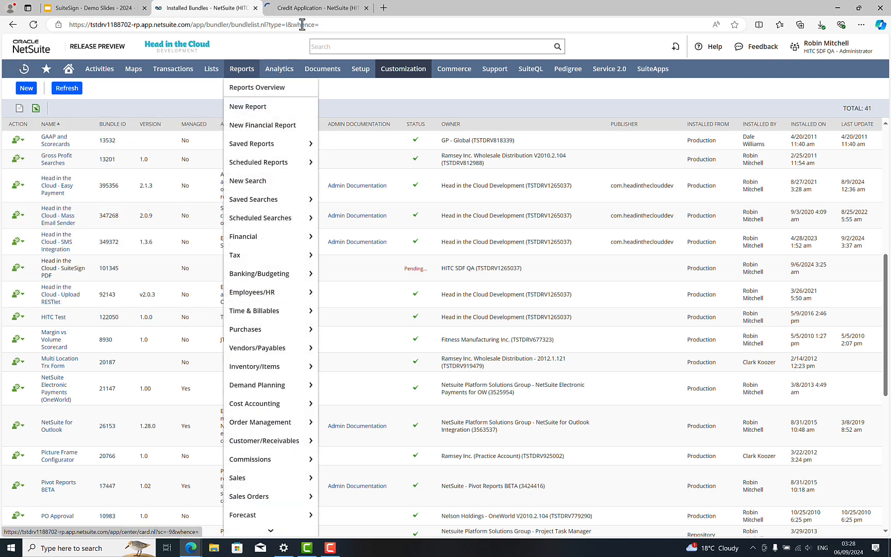
click(328, 11)
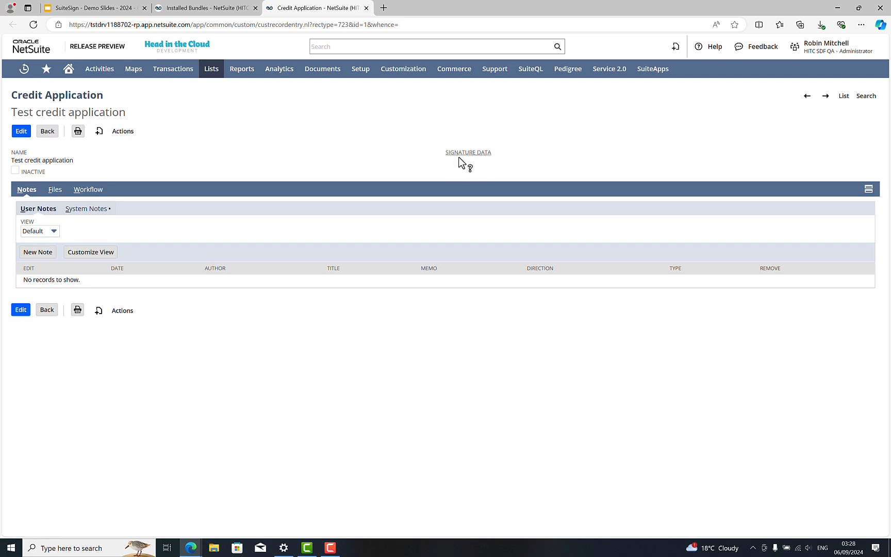
Step: Preview the default printout of the Test credit application record, cancel printing and close the preview
click(77, 132)
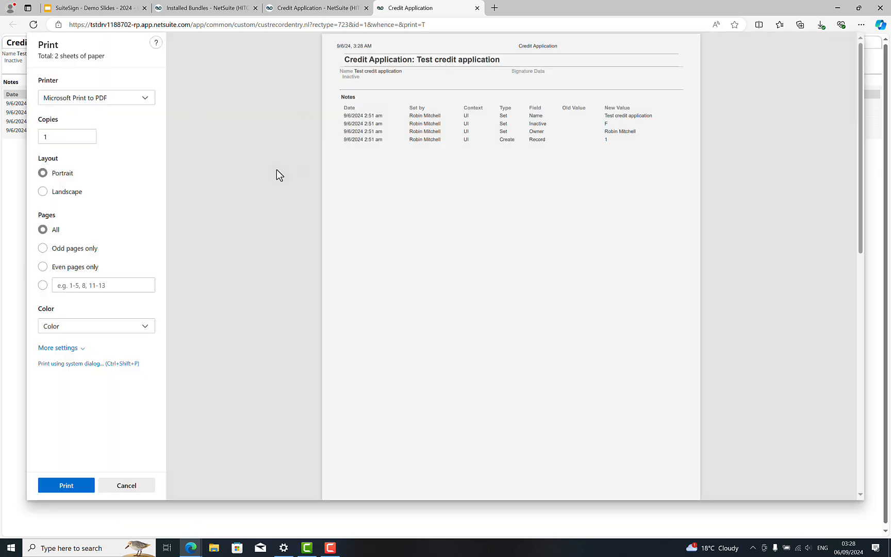
key(Escape)
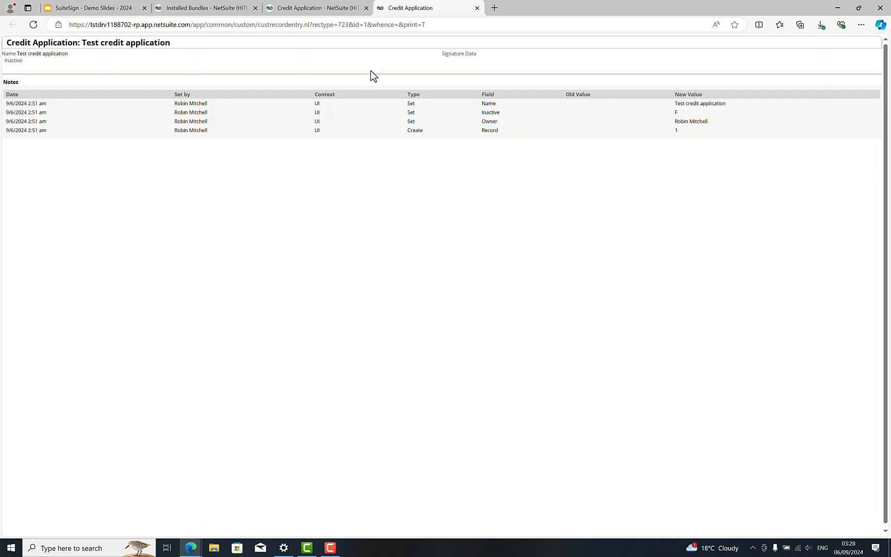
click(477, 7)
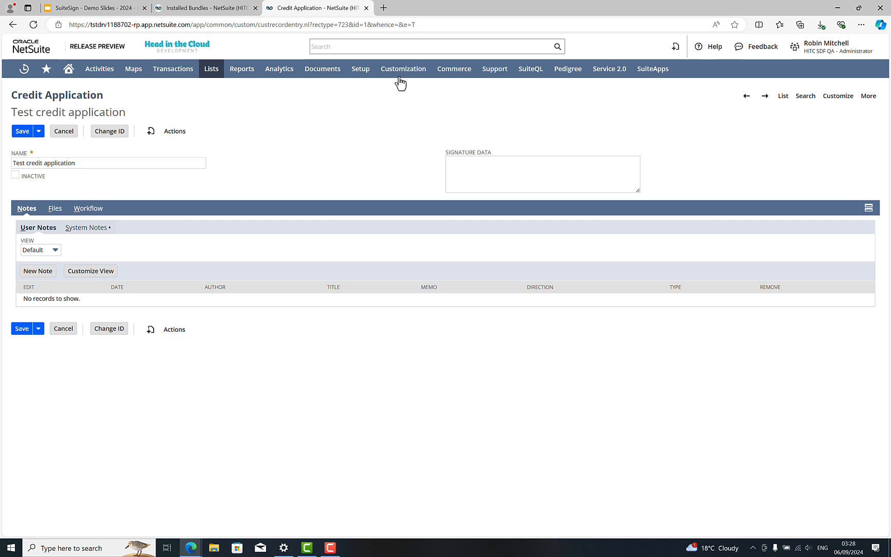
Step: Open the Advanced PDF/HTML Templates list in a new browser tab and switch to it
mouse_move(400, 74)
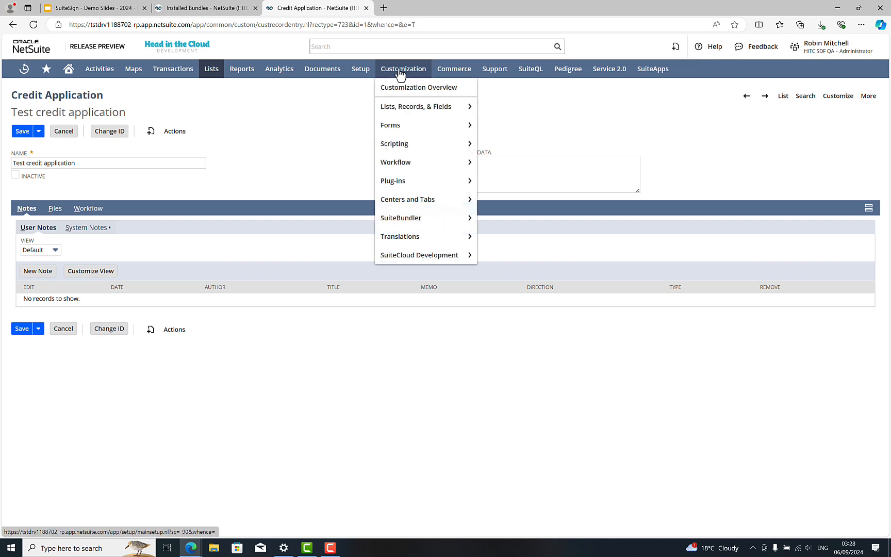
mouse_move(407, 127)
right_click(516, 182)
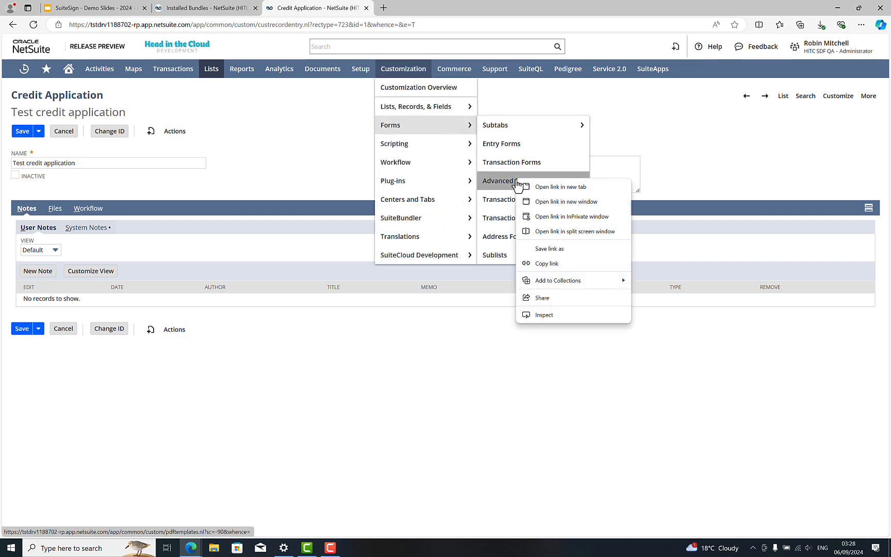
click(531, 186)
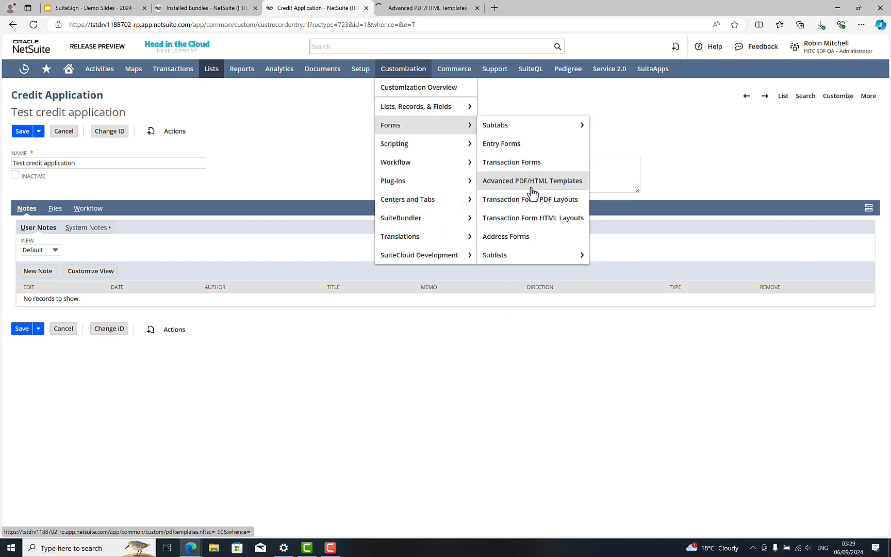
click(400, 16)
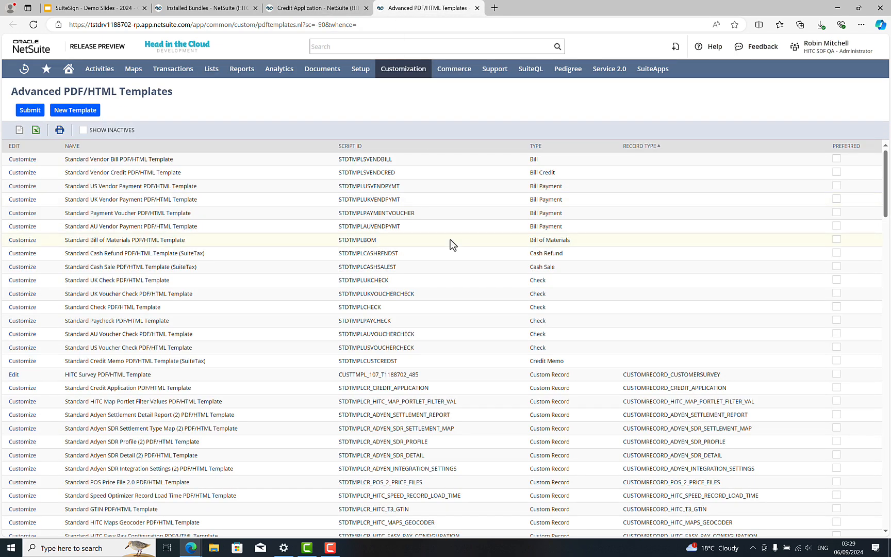
Step: Find "credit app" in the template list and customize the Standard Credit Application PDF/HTML Template
scroll(450, 239, down, 5)
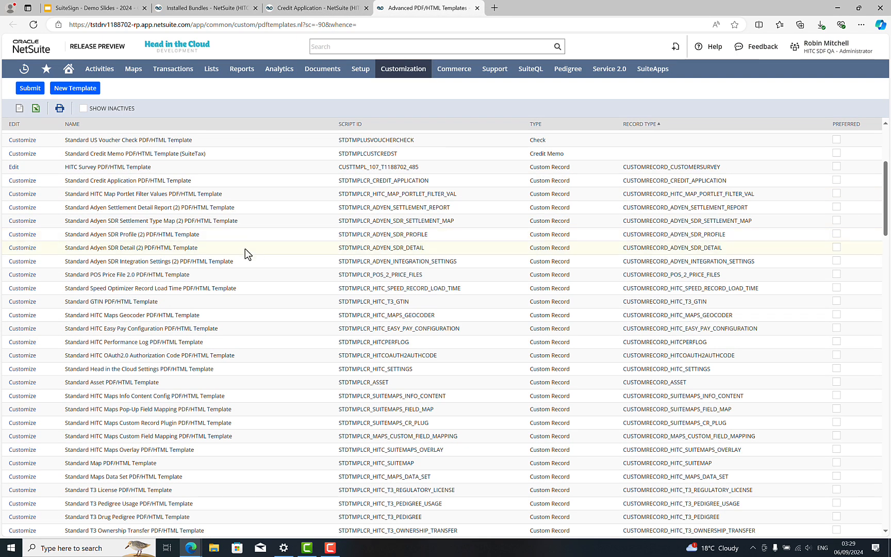
key(ctrl+f)
text(credit app)
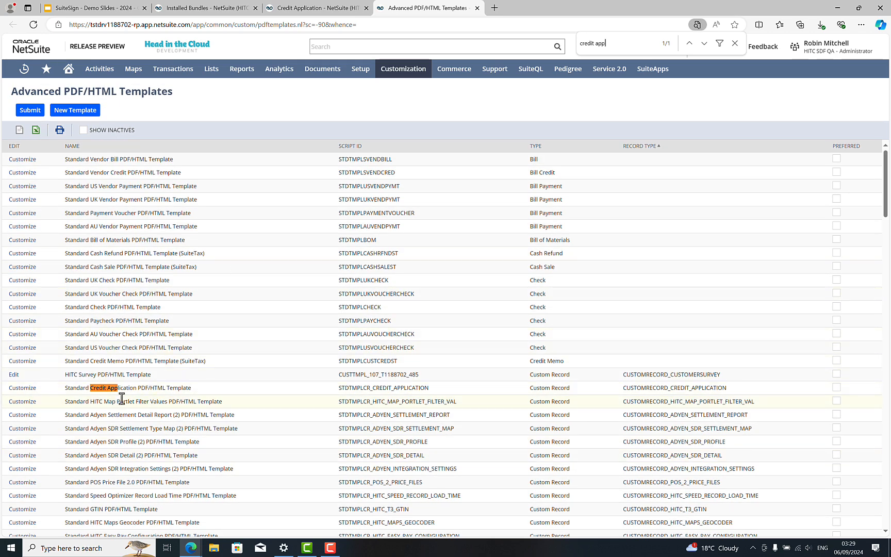
click(22, 390)
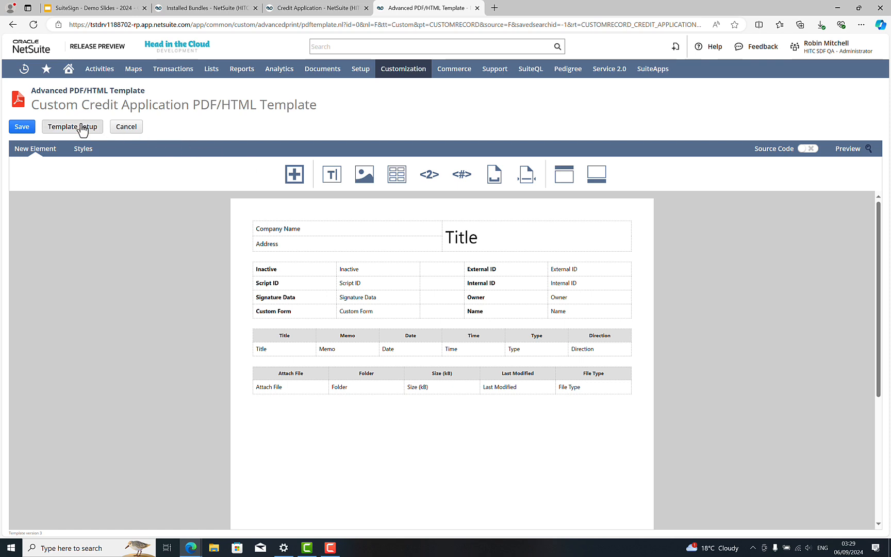
Step: Title the template "HITC Credit Application PDF/HTML Template" in its setup and save the template
click(67, 132)
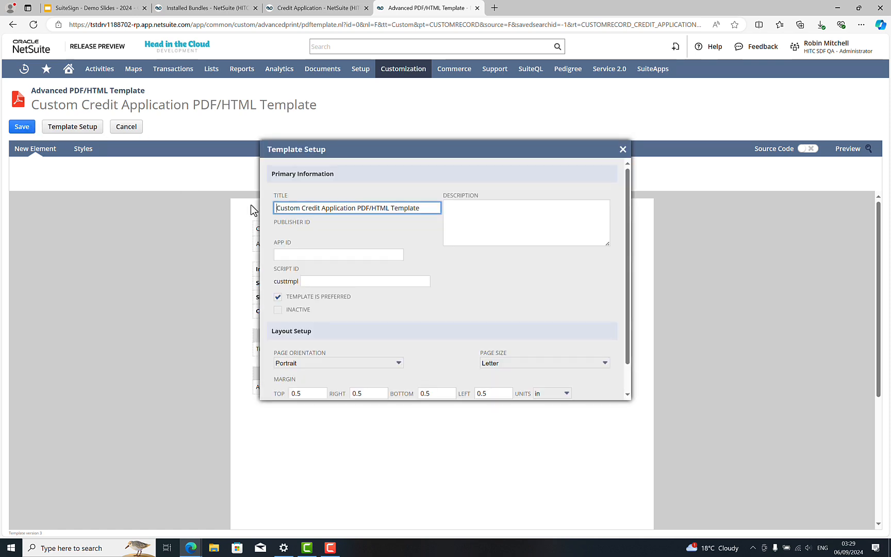
double_click(285, 207)
text(HITC)
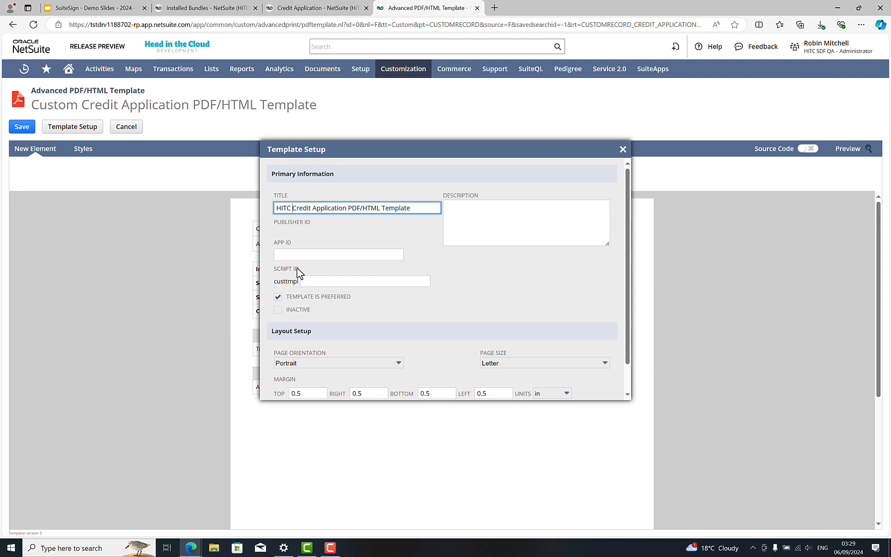
scroll(298, 273, down, 1)
click(287, 392)
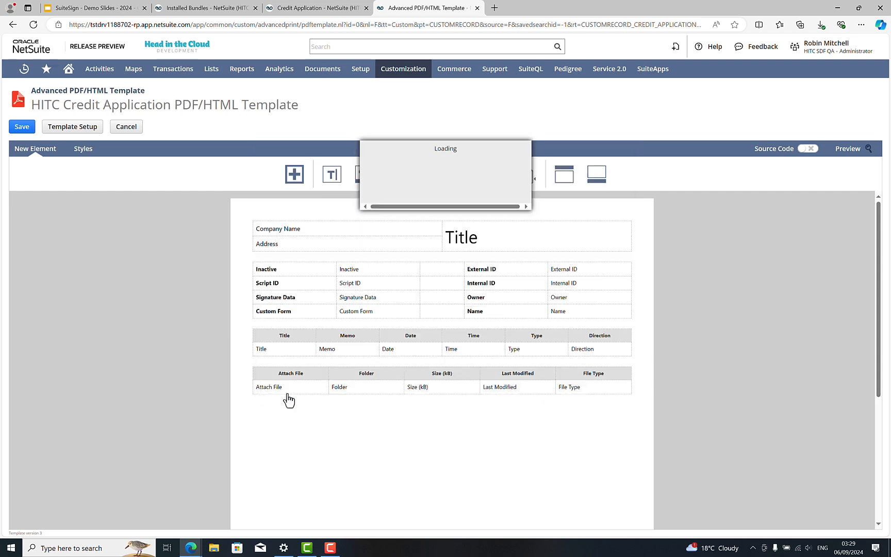
click(19, 128)
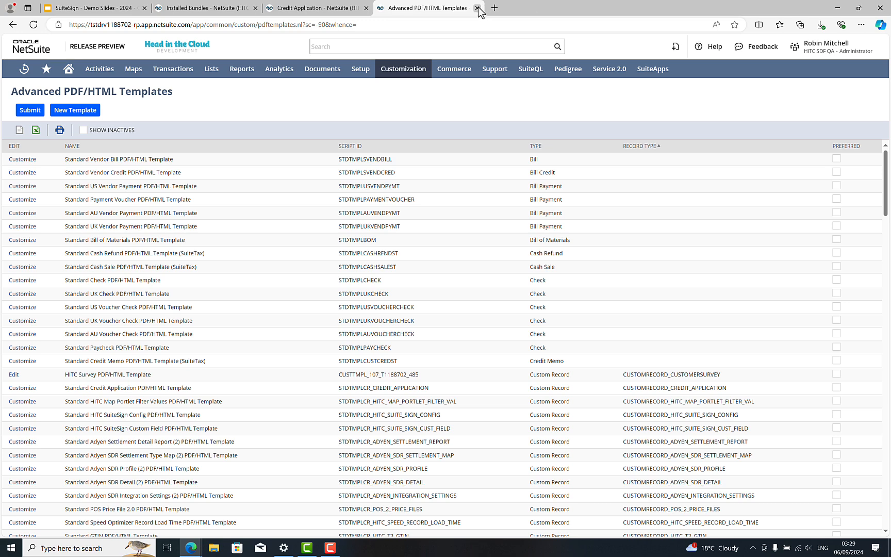
Step: Return to the Test credit application record and open its entry form for customization in a new browser tab
click(340, 10)
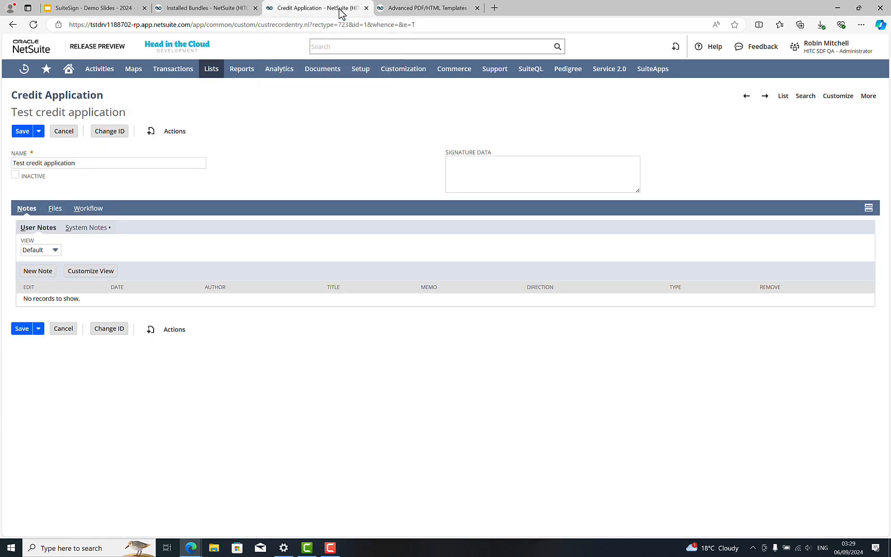
click(22, 137)
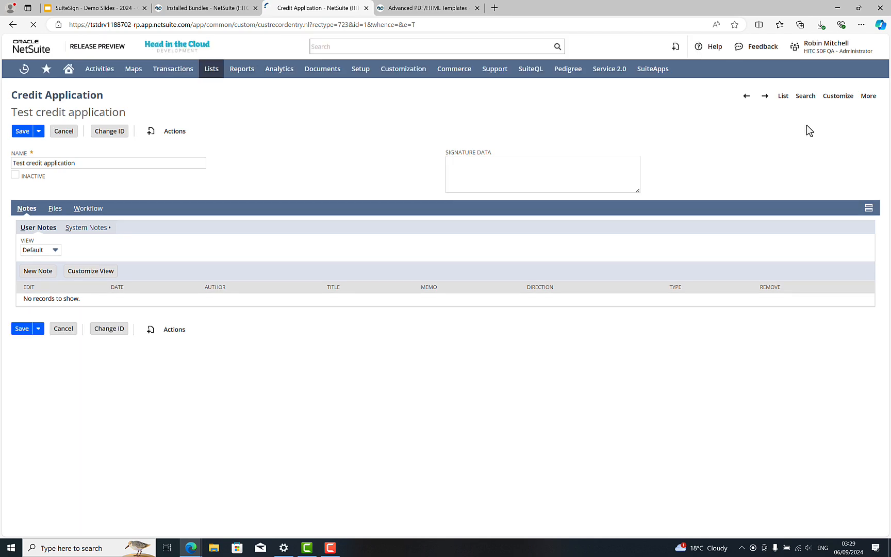
mouse_move(840, 99)
right_click(825, 114)
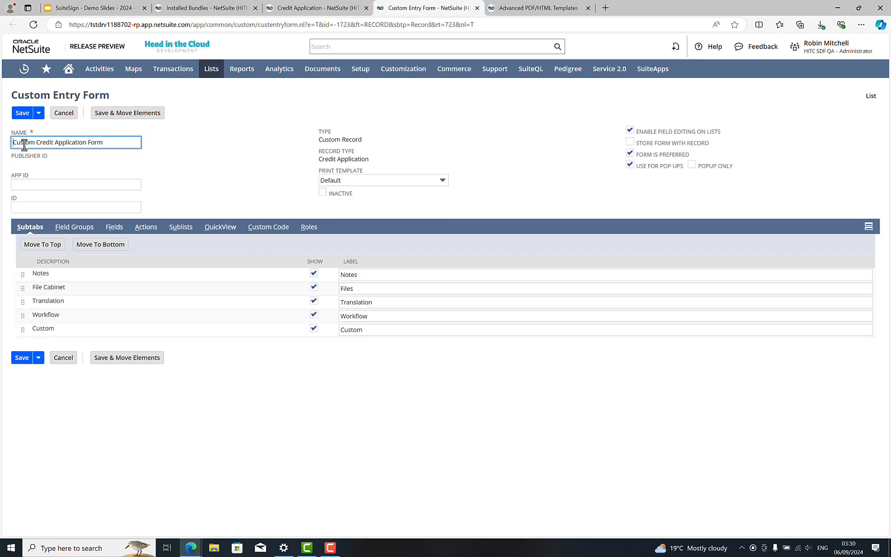
Step: Name the form "HITC Credit Application Form", set its print template to HITC Credit Application PDF/HTML Template, and save it
double_click(25, 143)
text(HITC)
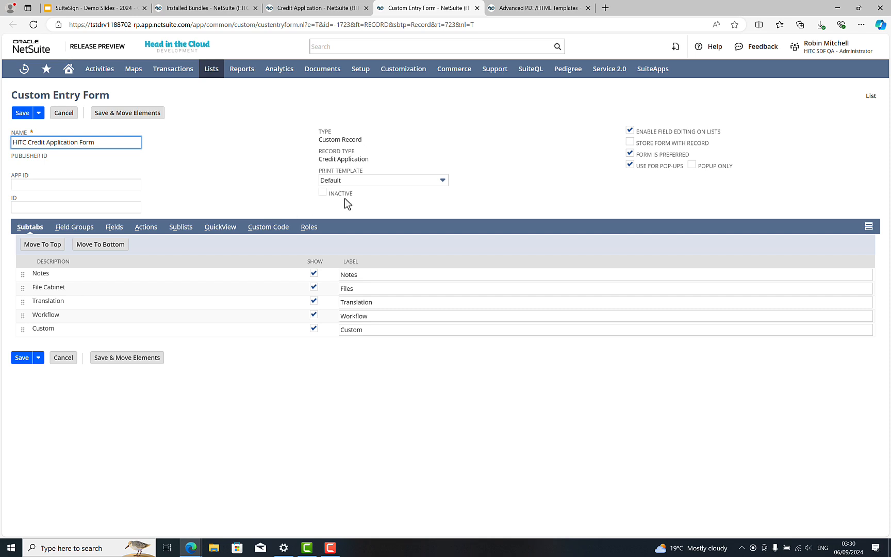
click(377, 180)
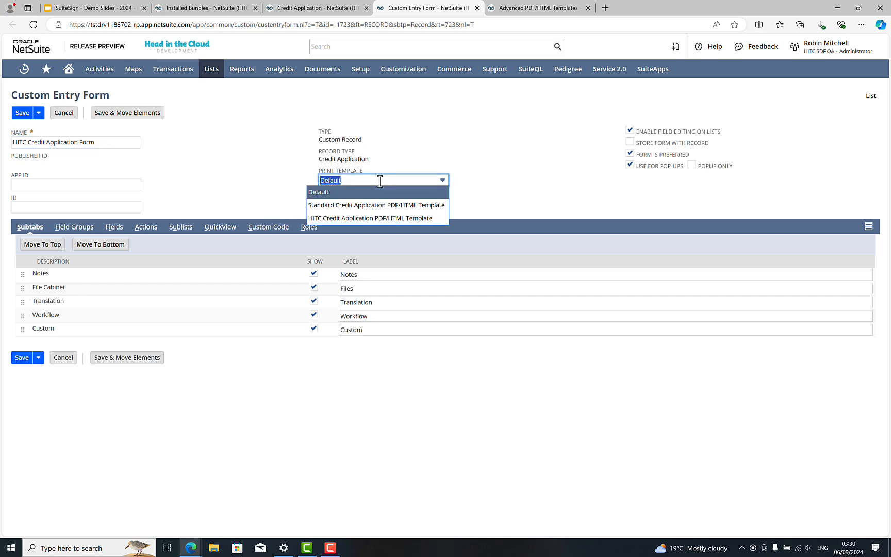
click(375, 219)
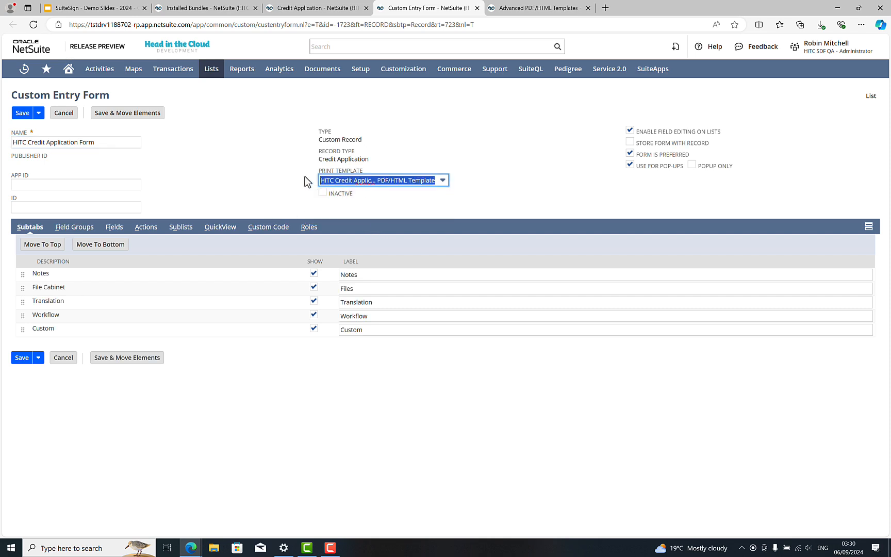
click(21, 114)
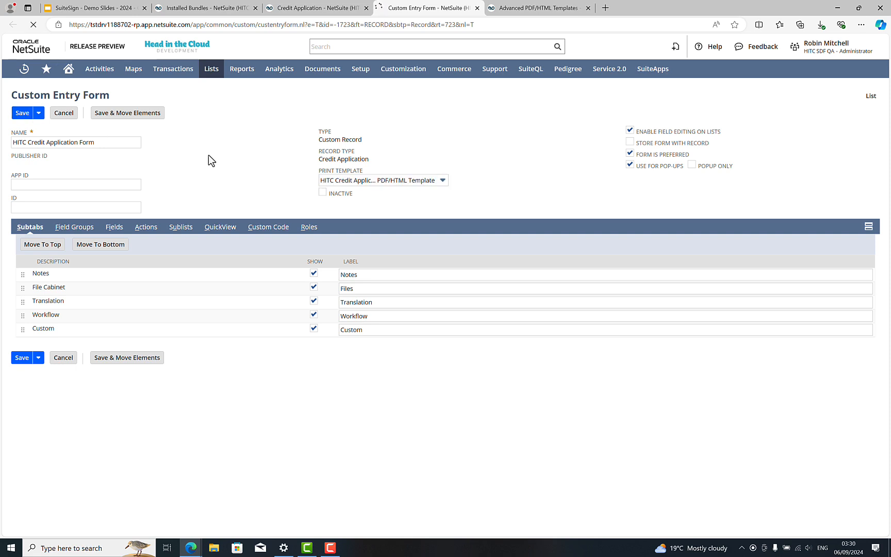
Step: Leave edit mode on the Test credit application record, view its printed PDF, and close the PDF
click(330, 14)
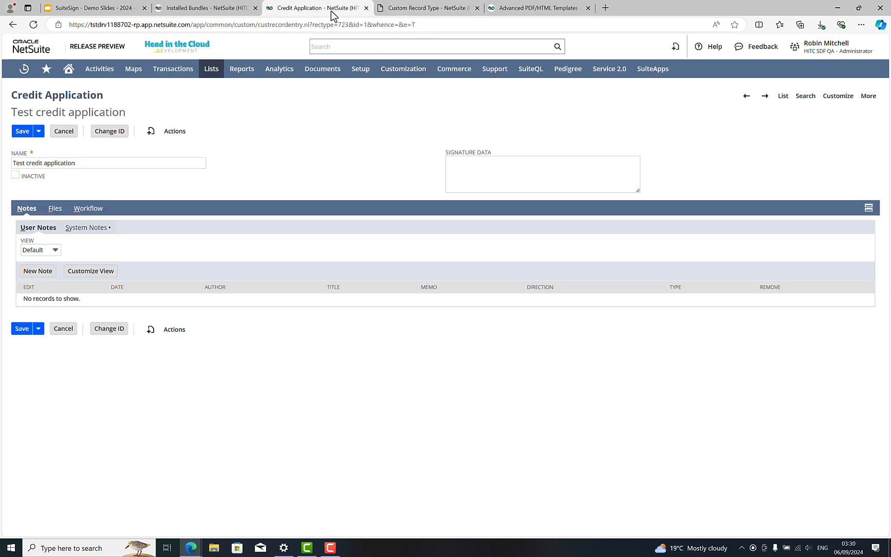
click(63, 131)
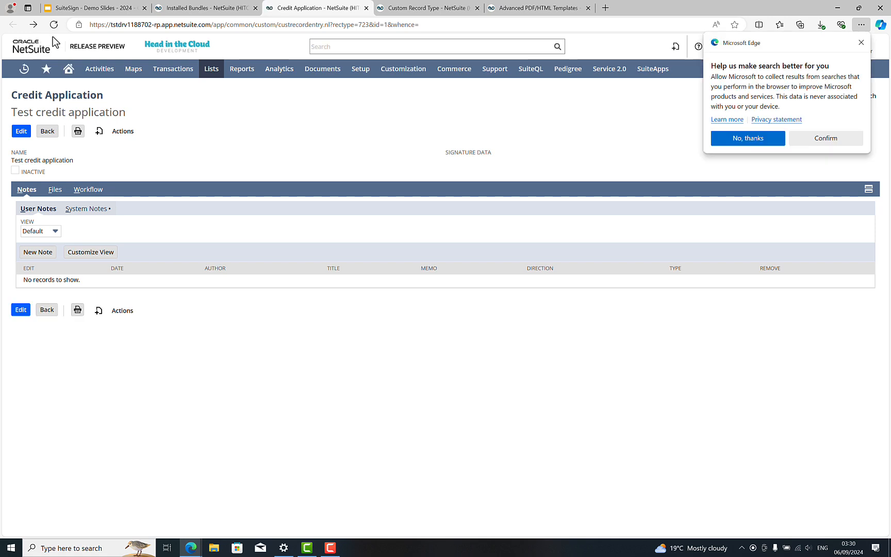
click(77, 135)
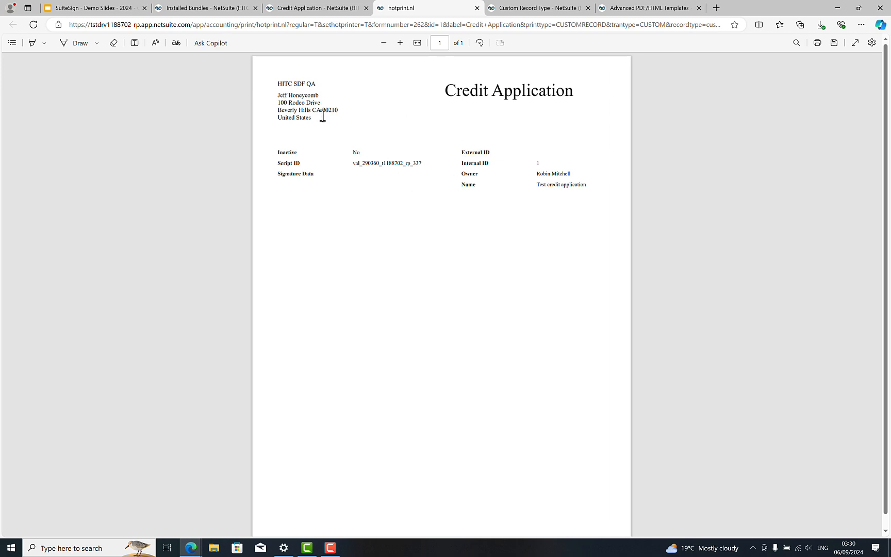
click(477, 8)
Step: Refresh the Installed Bundles list to check the SuiteSign PDF bundle's installation status
click(209, 8)
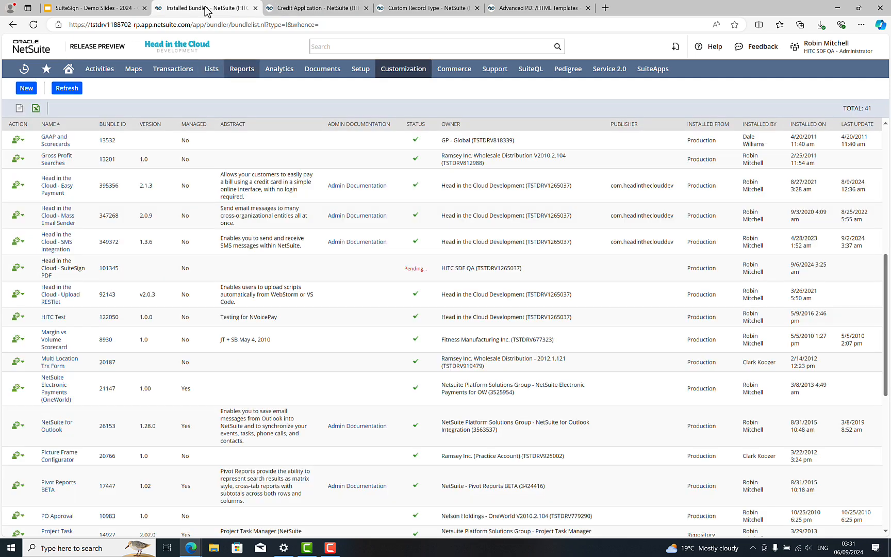
click(67, 90)
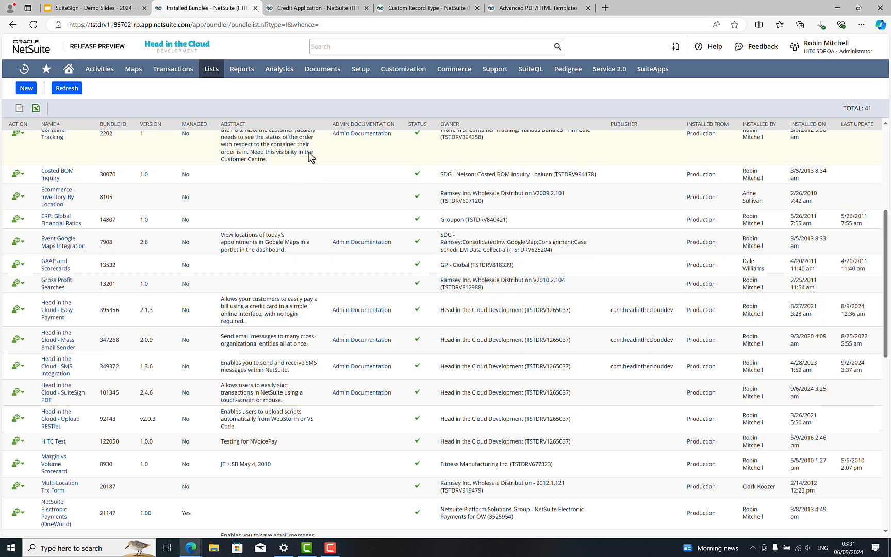
Step: Start a new HITC SuiteSign Config record and name it "Credit Application"
mouse_move(370, 84)
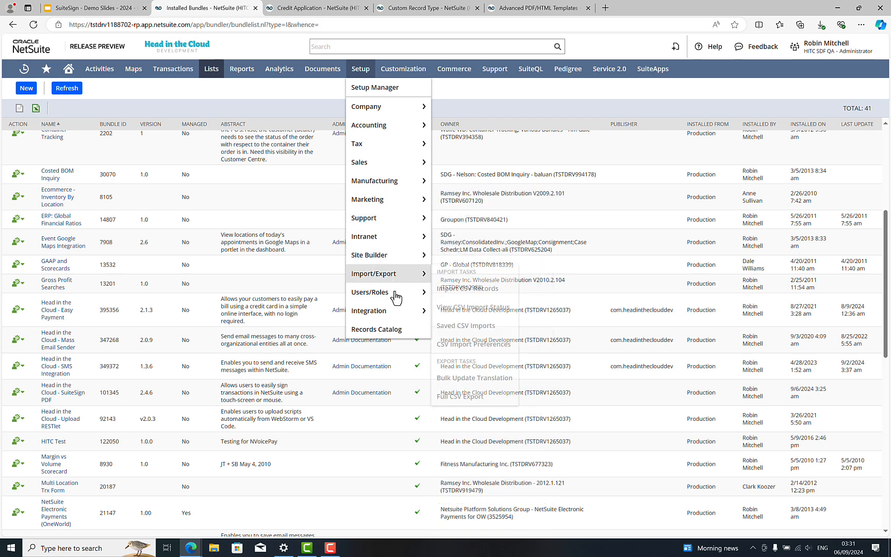
mouse_move(397, 311)
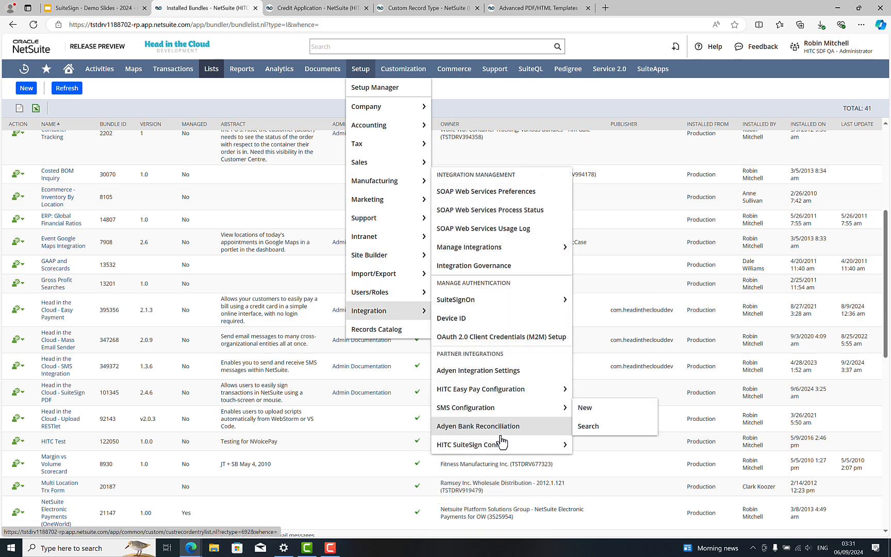
mouse_move(523, 447)
click(598, 447)
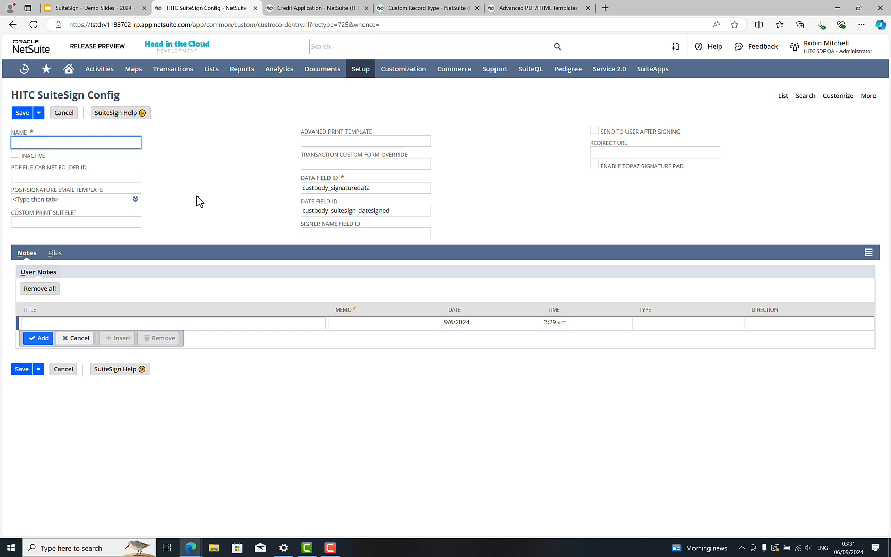
text(Credit Application)
click(162, 158)
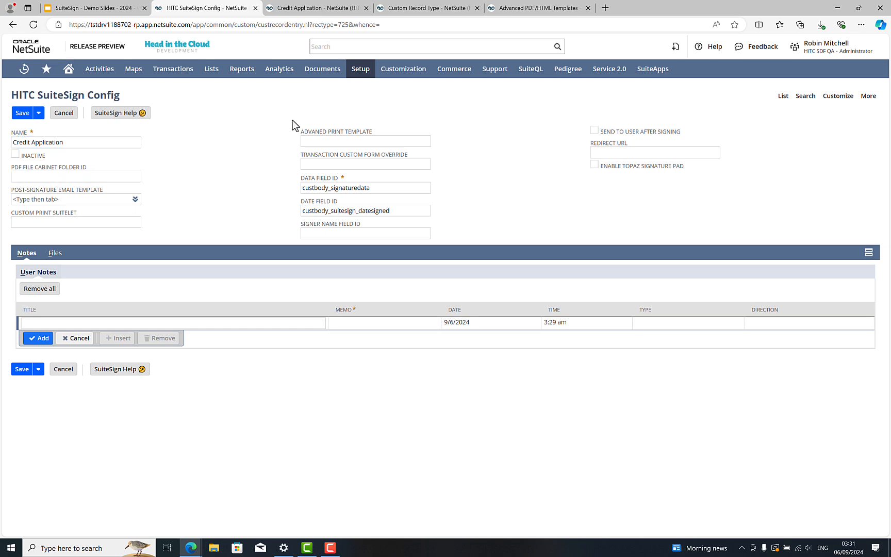
Step: Look up the HR Documents folder's internal ID in a new File Cabinet browser tab, and set the config's PDF File Cabinet Folder ID to 1
mouse_move(336, 72)
mouse_move(342, 109)
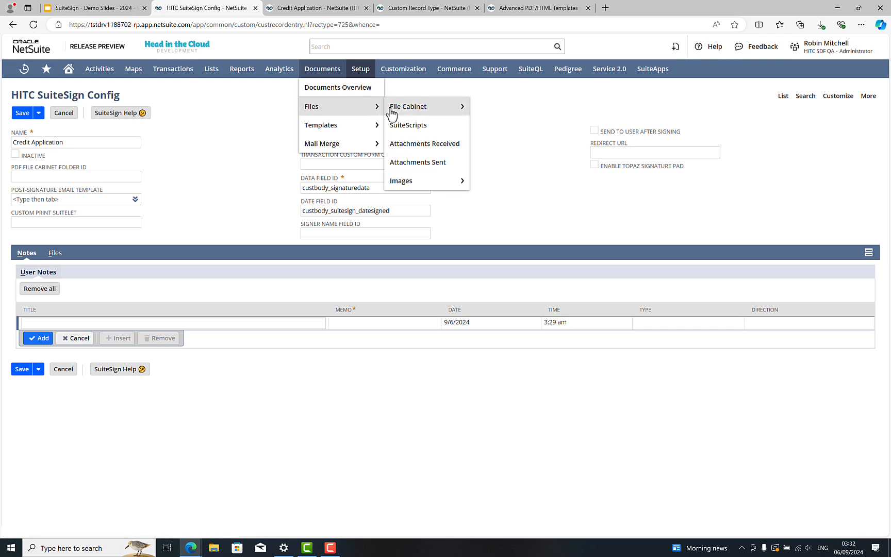
right_click(411, 107)
click(424, 114)
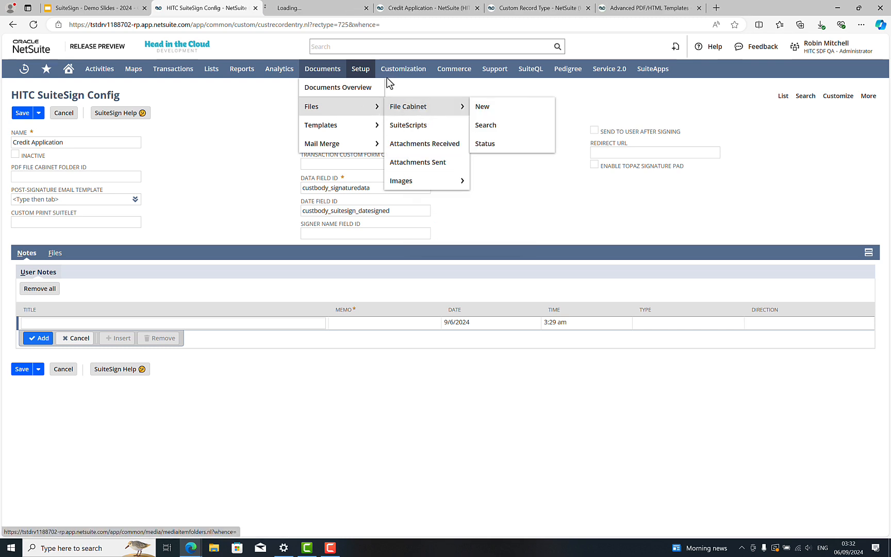
click(328, 9)
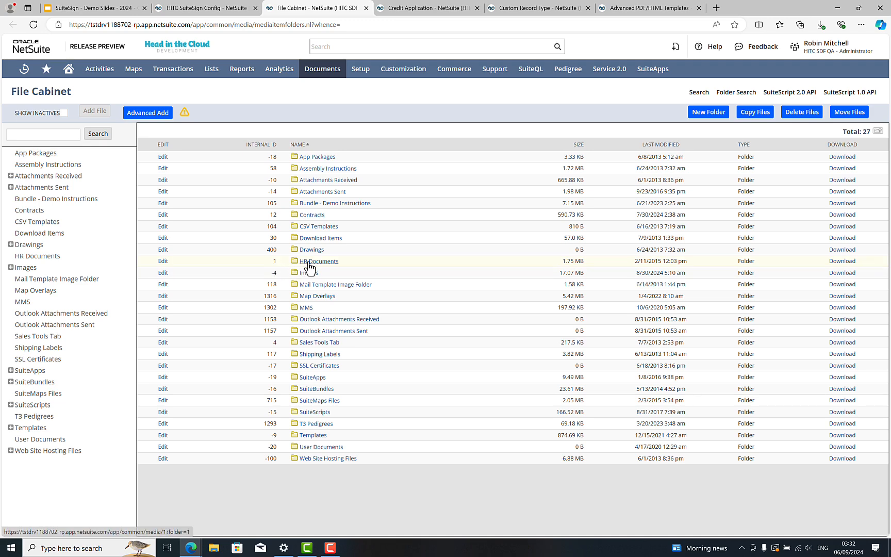
click(235, 8)
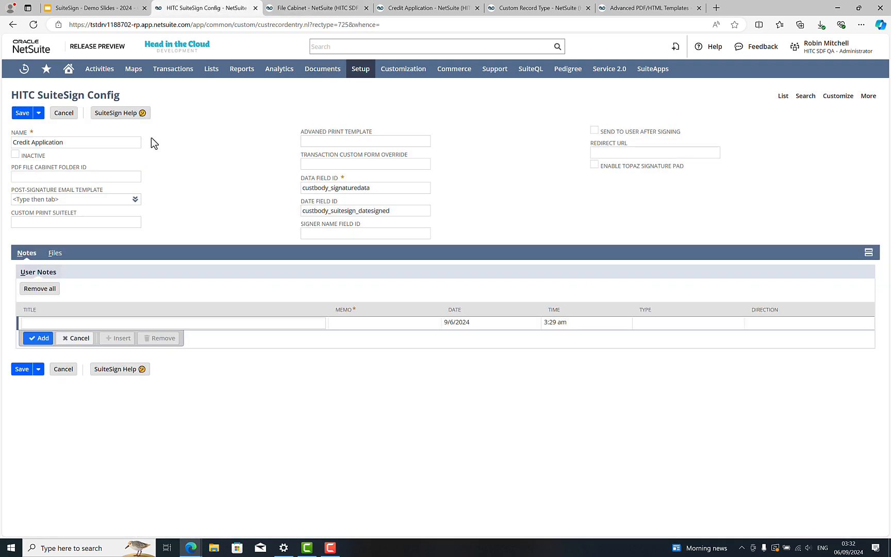
click(101, 176)
text(1)
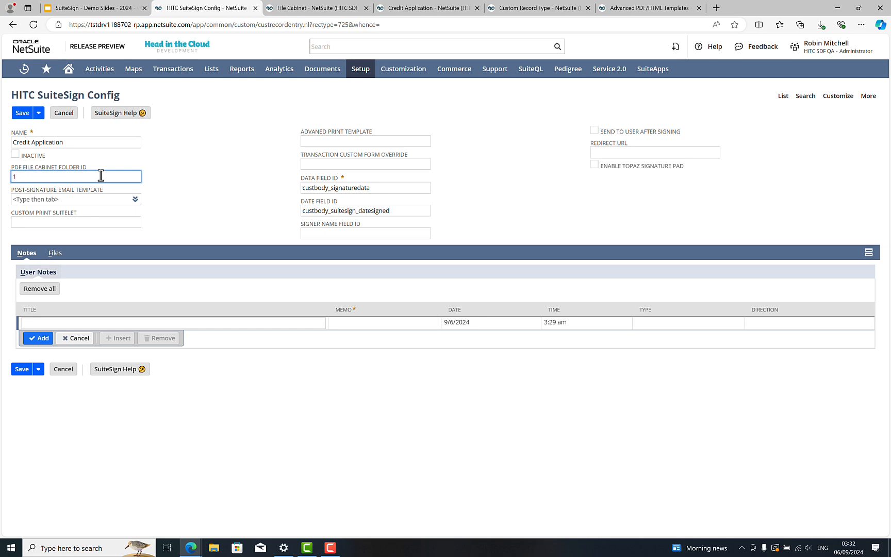
click(141, 185)
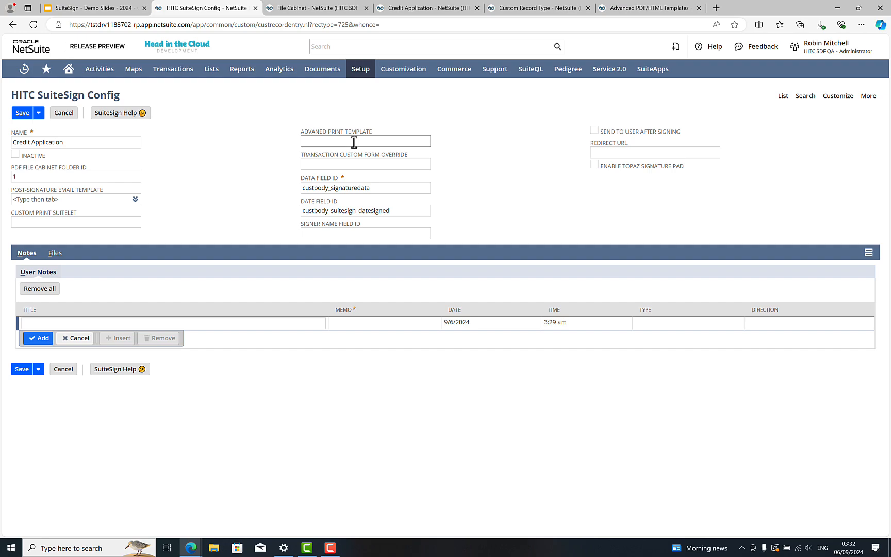
Step: Search the Advanced PDF/HTML Templates list for "credit app" and copy the HITC Credit Application PDF/HTML Template's script ID
click(610, 10)
scroll(443, 265, down, 5)
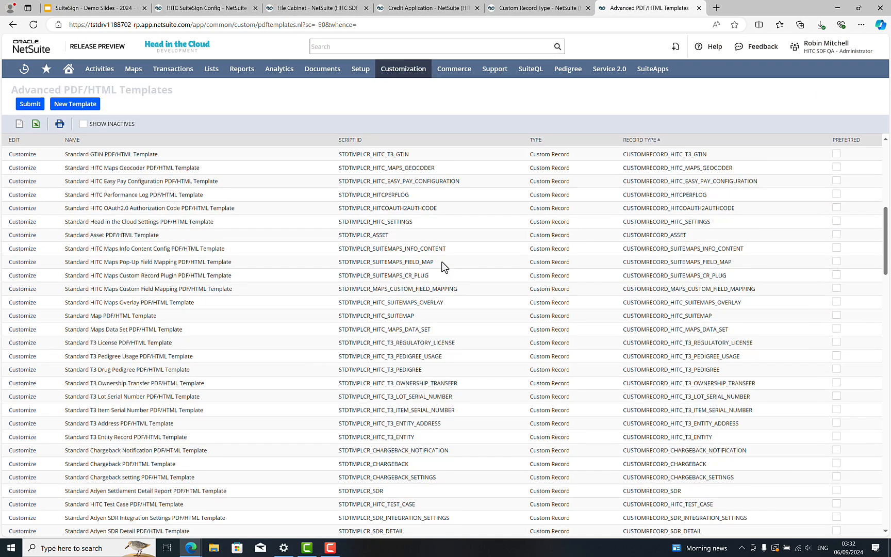
scroll(443, 265, up, 3)
key(ctrl+f)
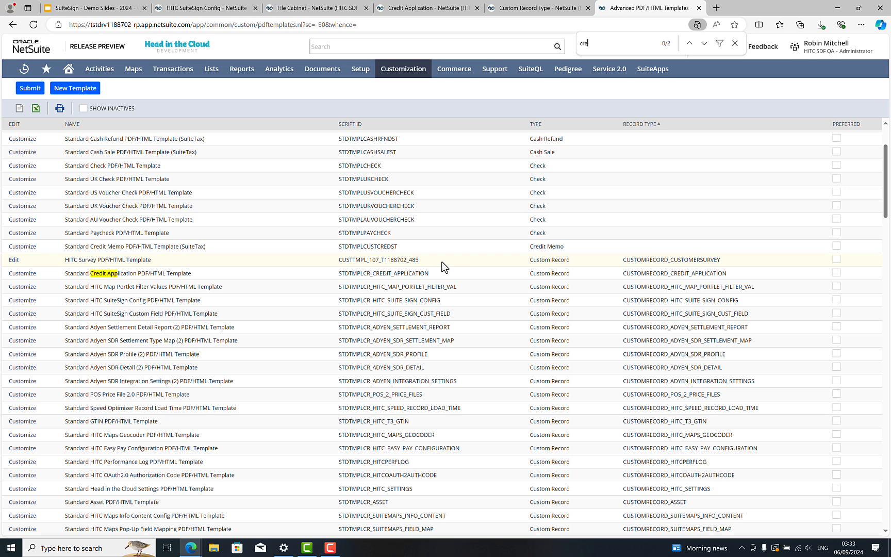
scroll(442, 264, up, 2)
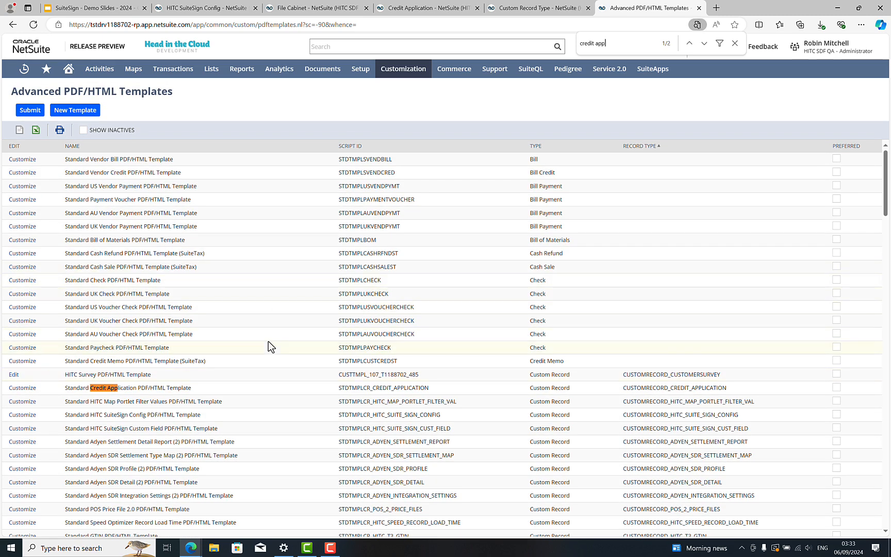
key(Return)
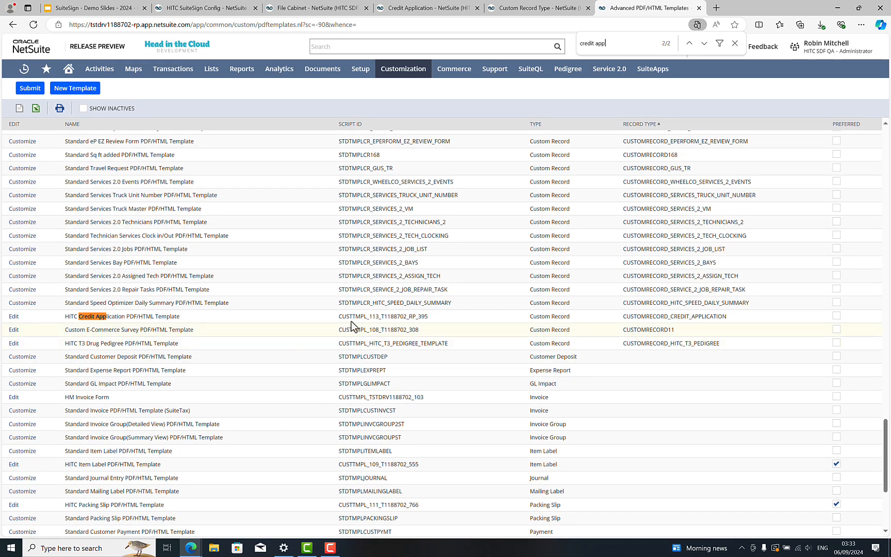
double_click(361, 316)
key(ctrl+c)
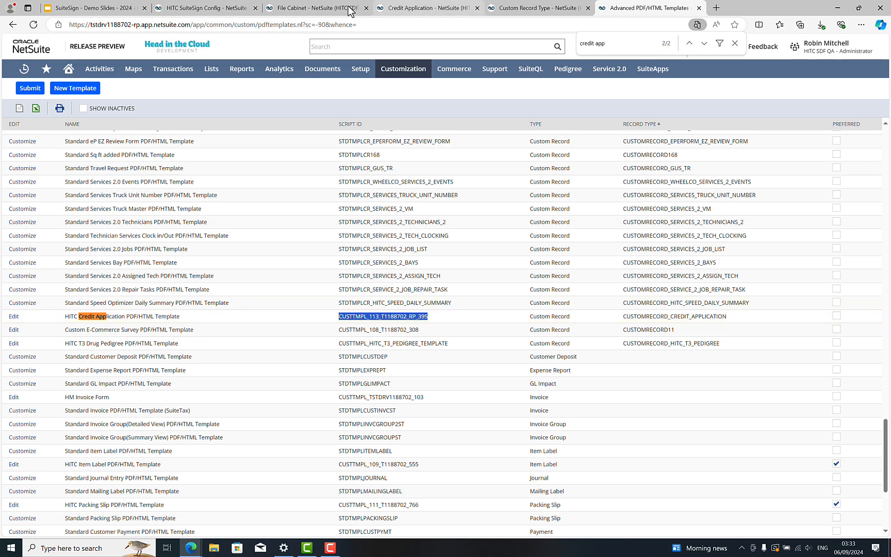
Step: Set the SuiteSign config's advanced print template to CUSTTMPL_113_T1188702_RP_395, and view the SuiteSign Help resources
click(206, 8)
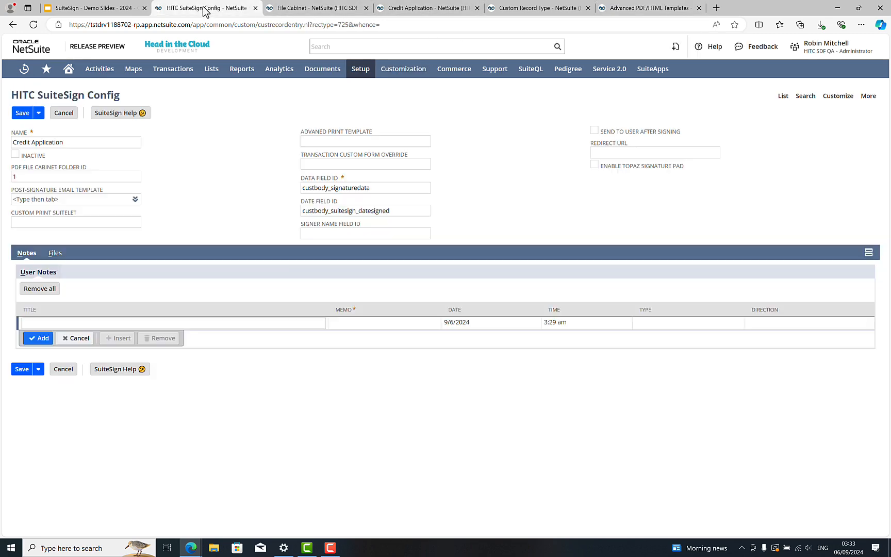
click(340, 140)
key(ctrl+v)
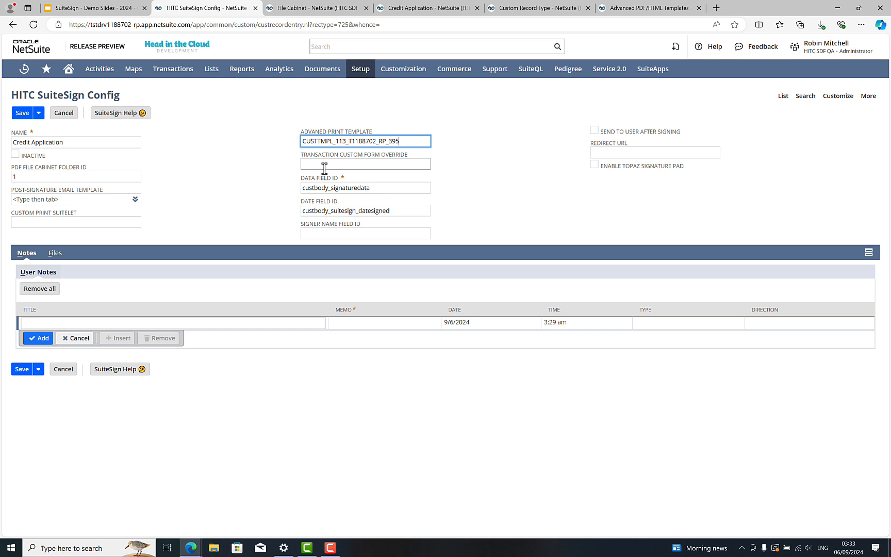
click(122, 117)
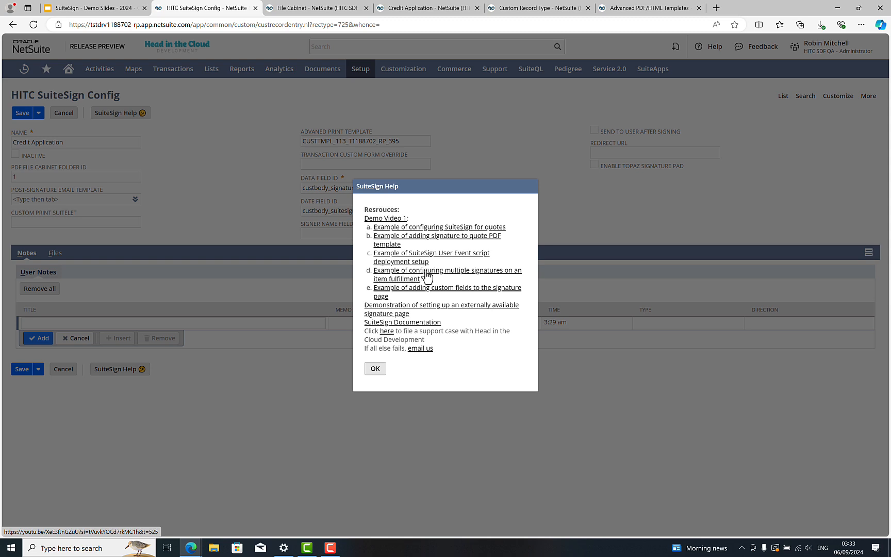
click(375, 368)
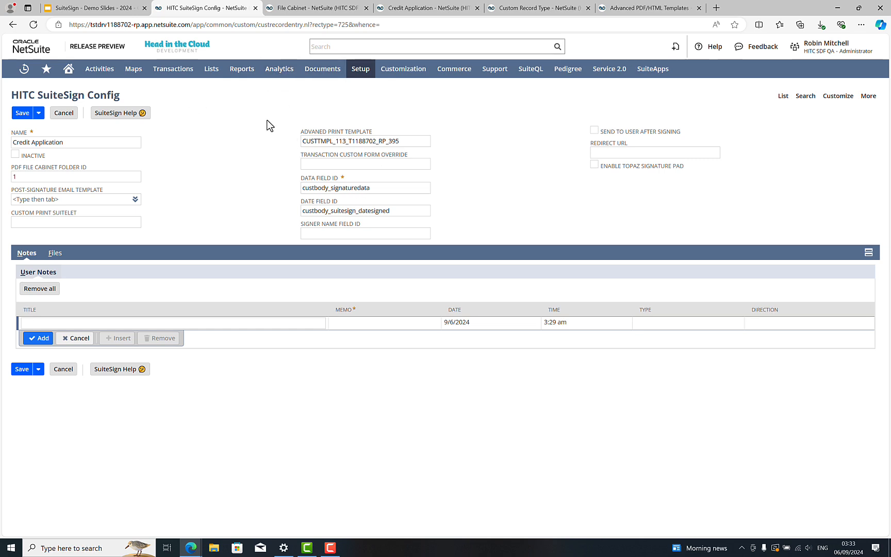
Step: Open the Signature Data field of the Credit Application custom record type and copy its ID
click(508, 9)
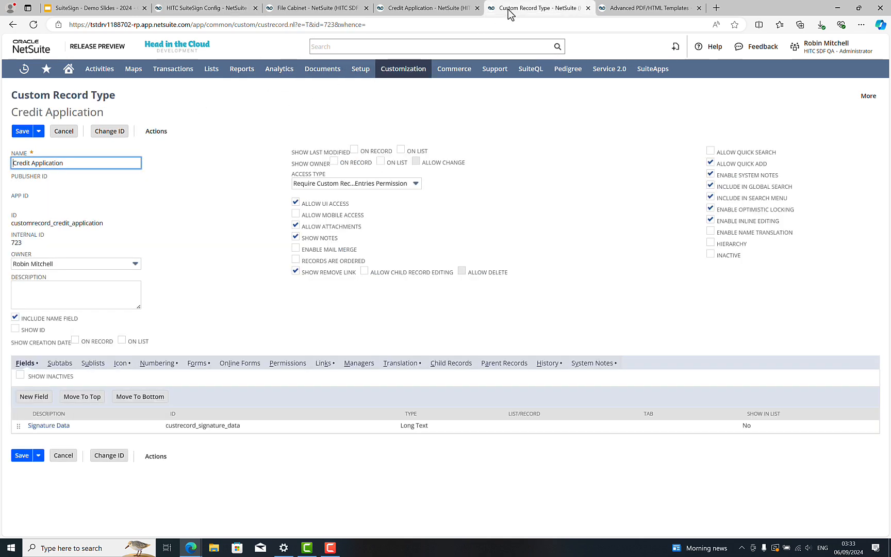
right_click(248, 427)
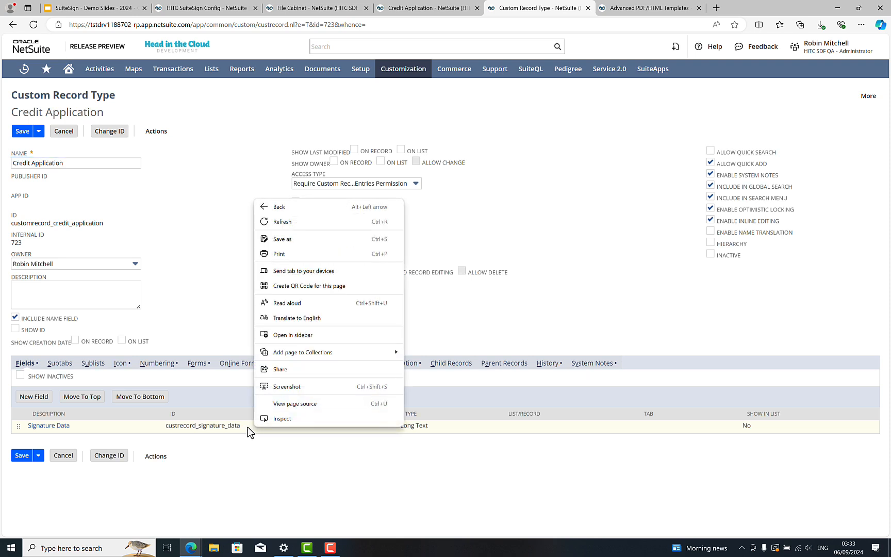
click(227, 431)
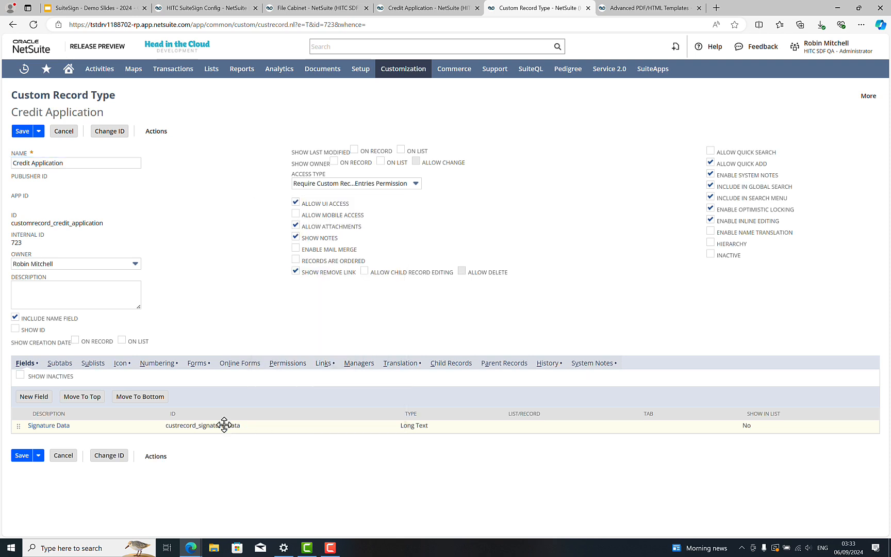
click(59, 431)
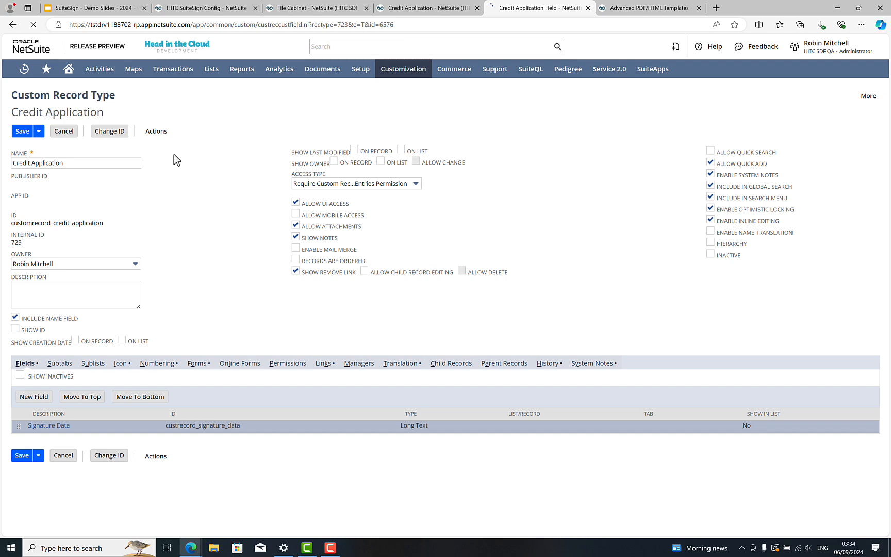
double_click(59, 168)
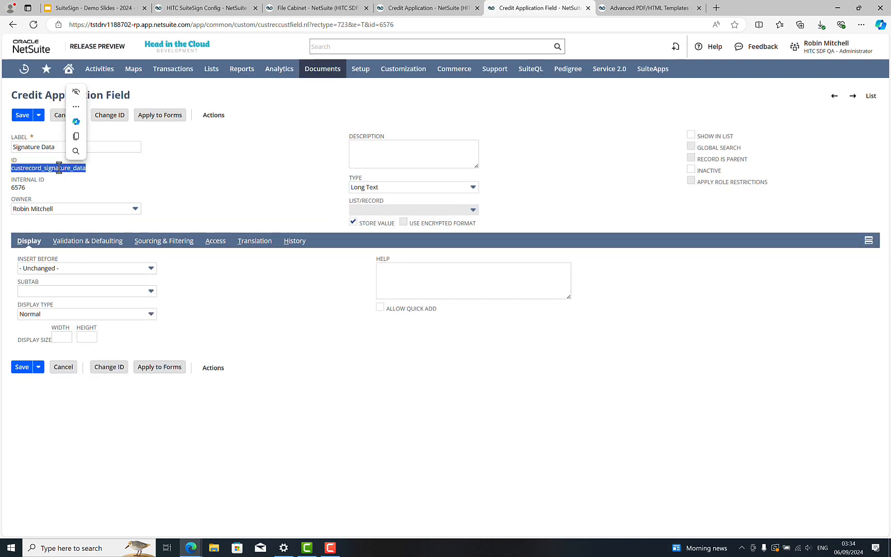
key(ctrl+c)
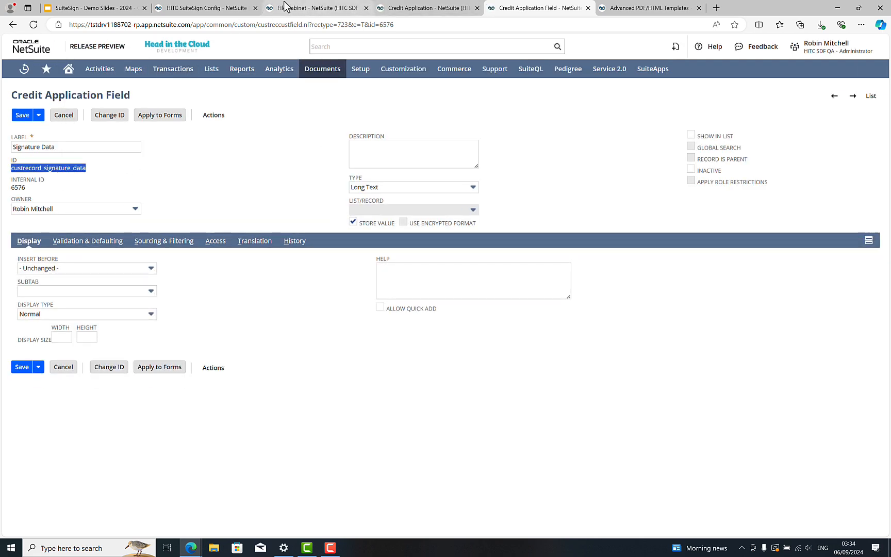
Step: Set the SuiteSign config's Data Field ID to custrecord_signature_data and clear the Date Field ID
click(196, 8)
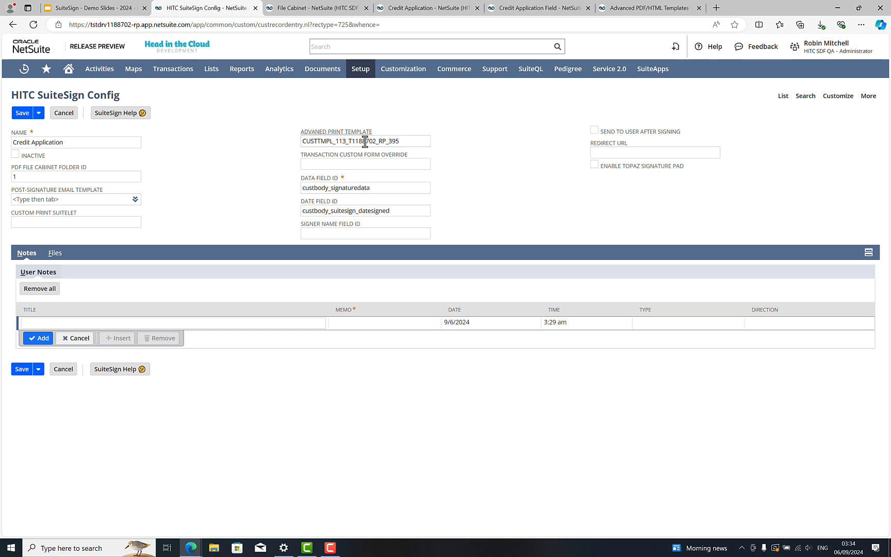
click(364, 188)
key(ctrl+a)
key(ctrl+v)
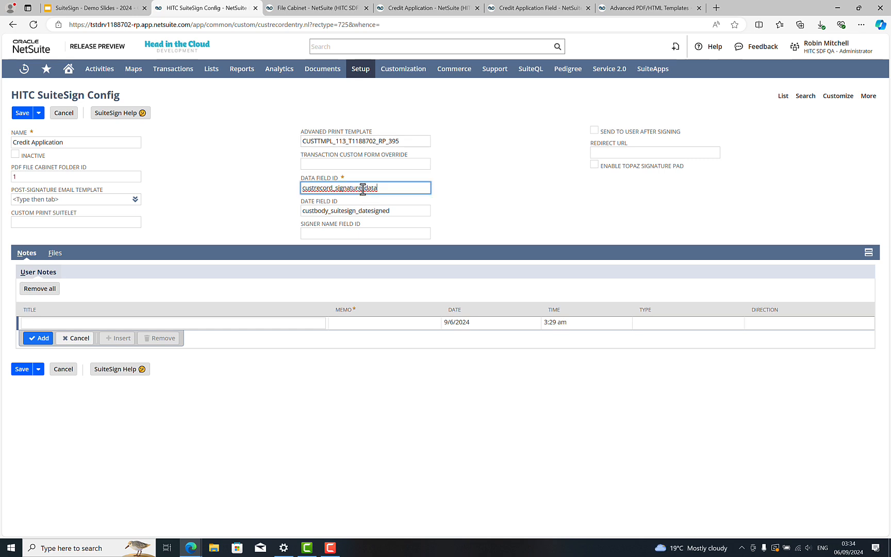
double_click(401, 210)
key(BackSpace)
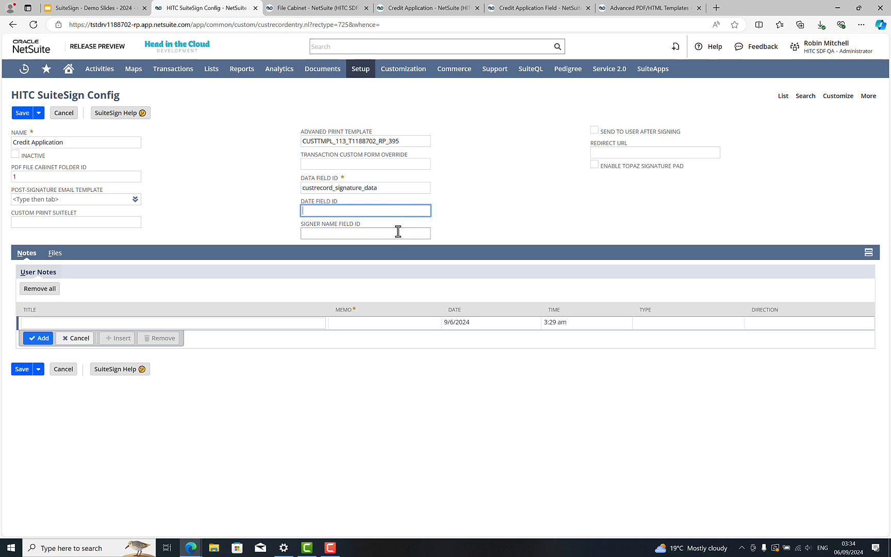
click(398, 232)
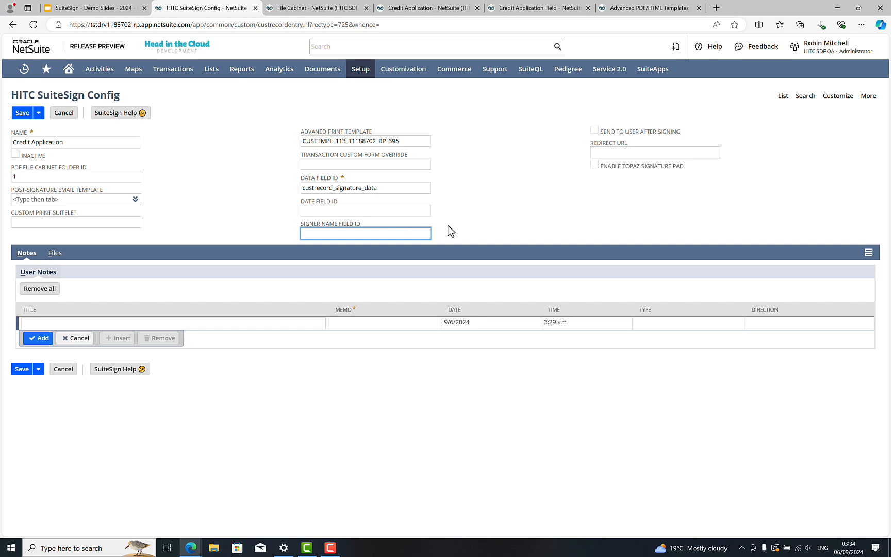
Step: Enable Send to User After Signing, save the SuiteSign config, and view its HITC SuiteSign Custom Fields
click(594, 132)
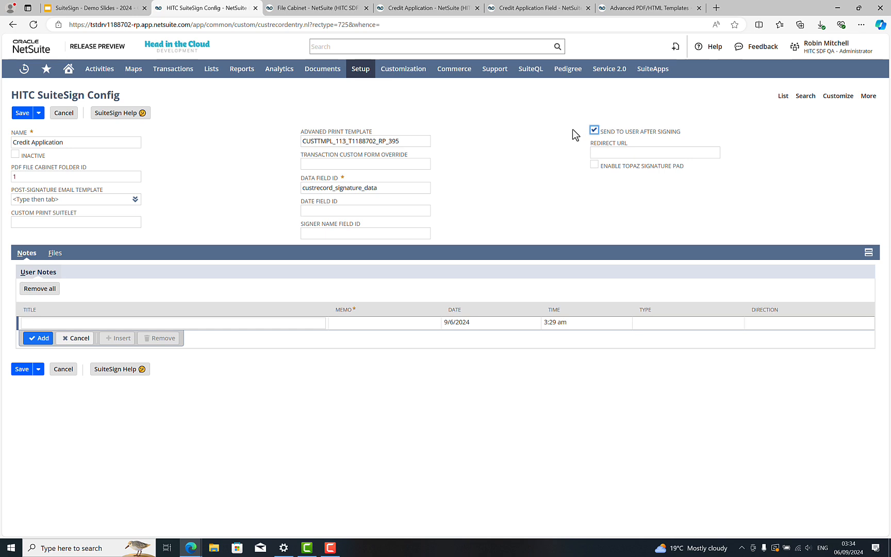
click(600, 153)
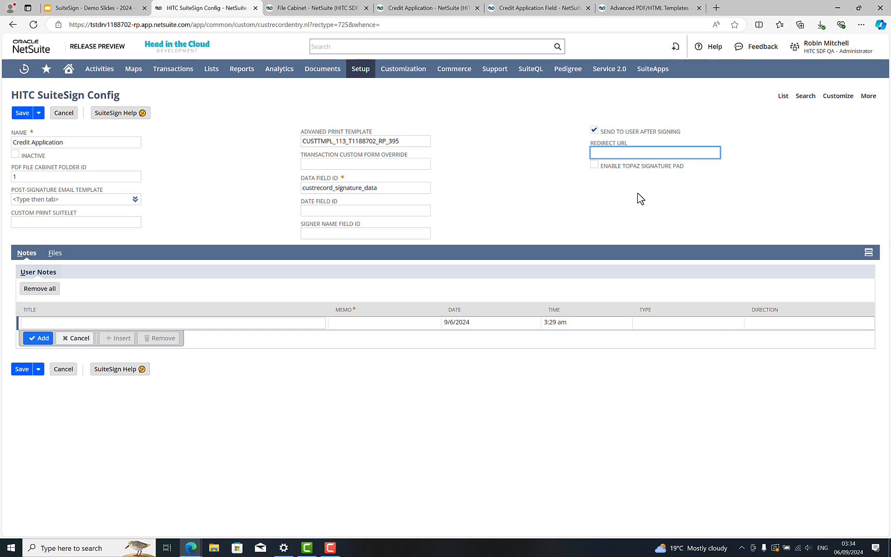
click(611, 192)
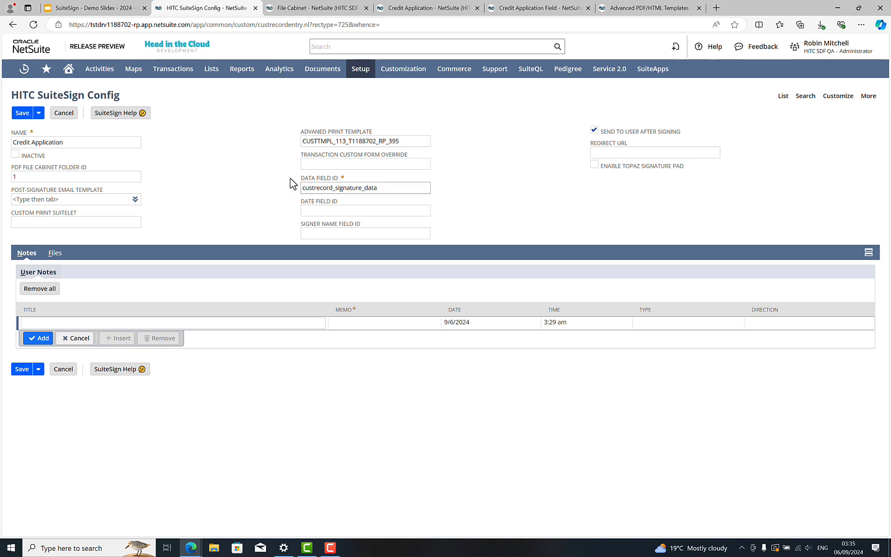
click(21, 114)
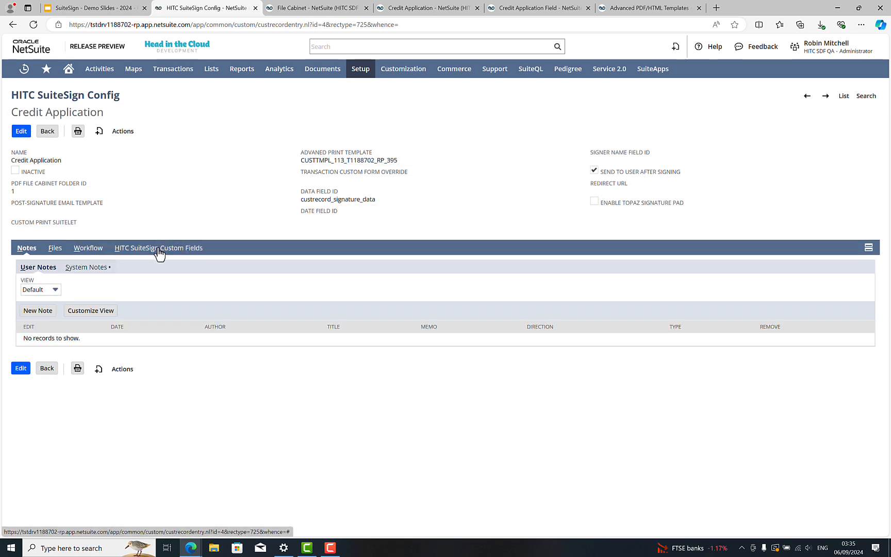
click(160, 248)
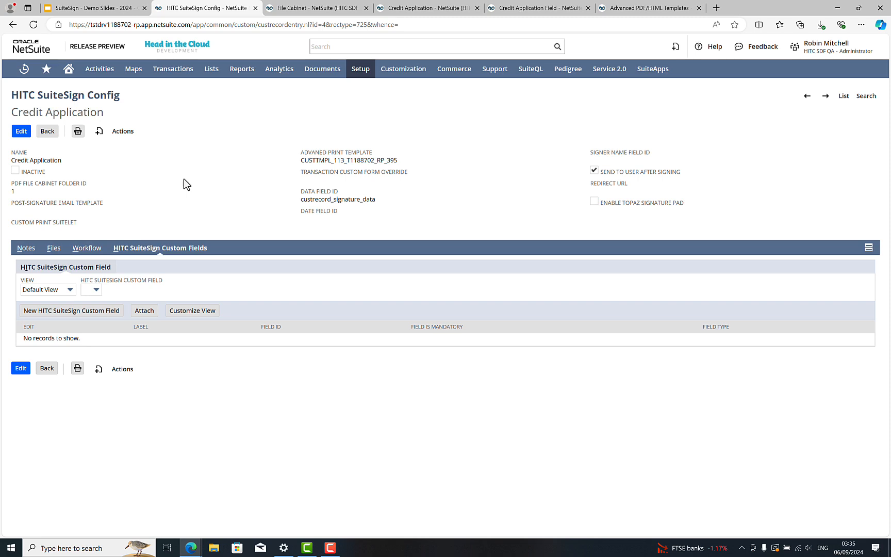
Step: Open the HITC Credit Application PDF/HTML Template for editing in source code view and go to the end of its code
click(619, 10)
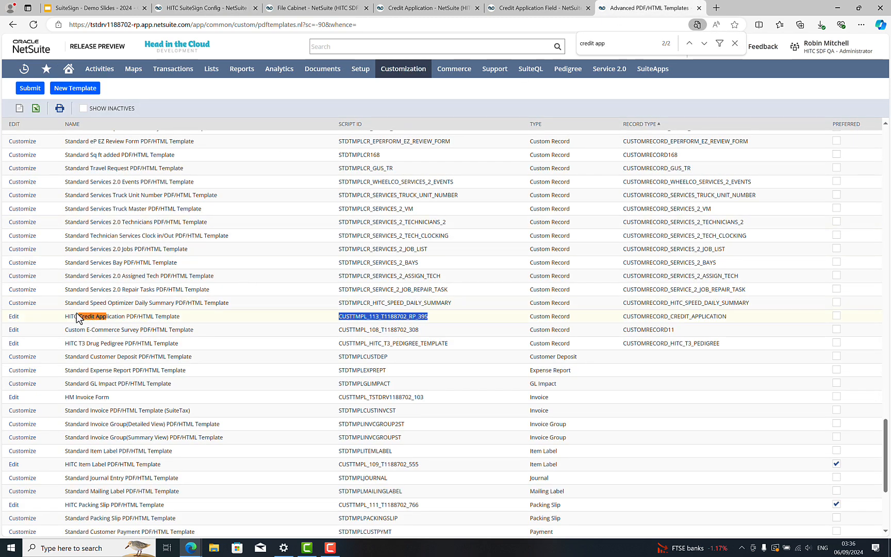
click(14, 317)
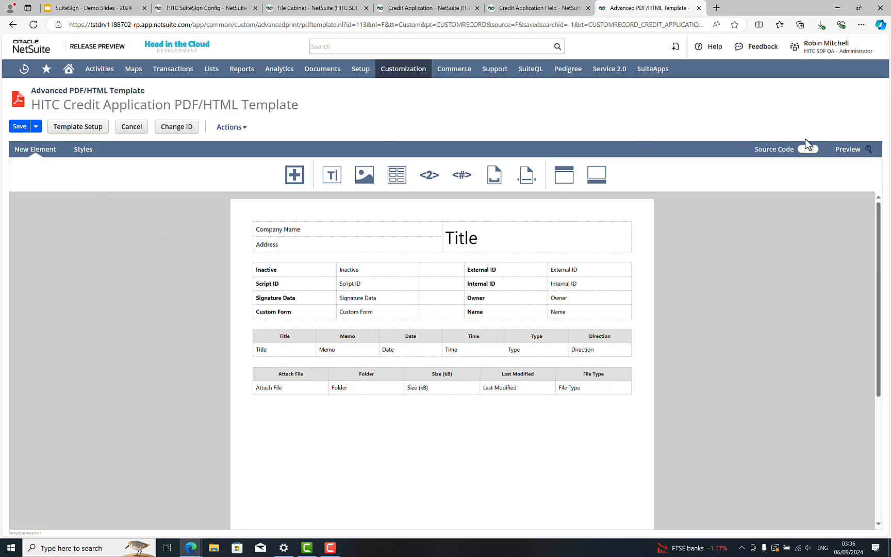
click(809, 151)
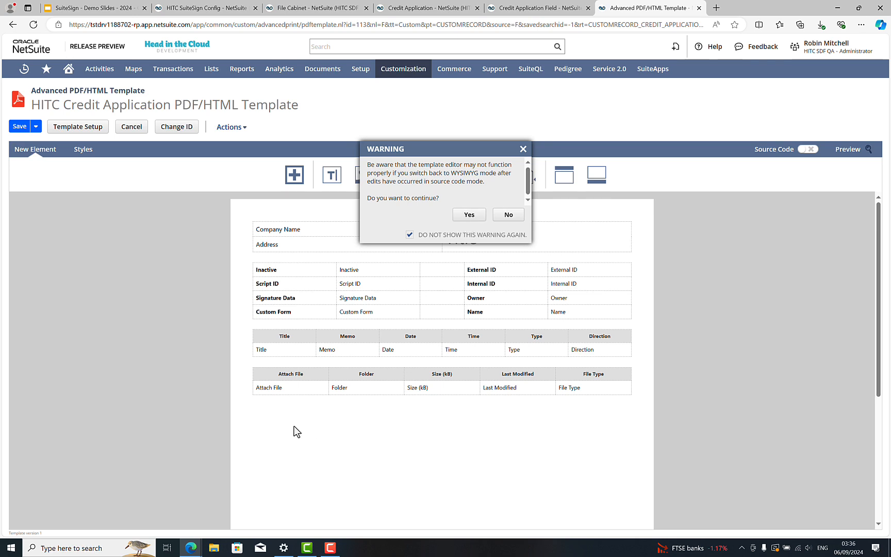
click(469, 215)
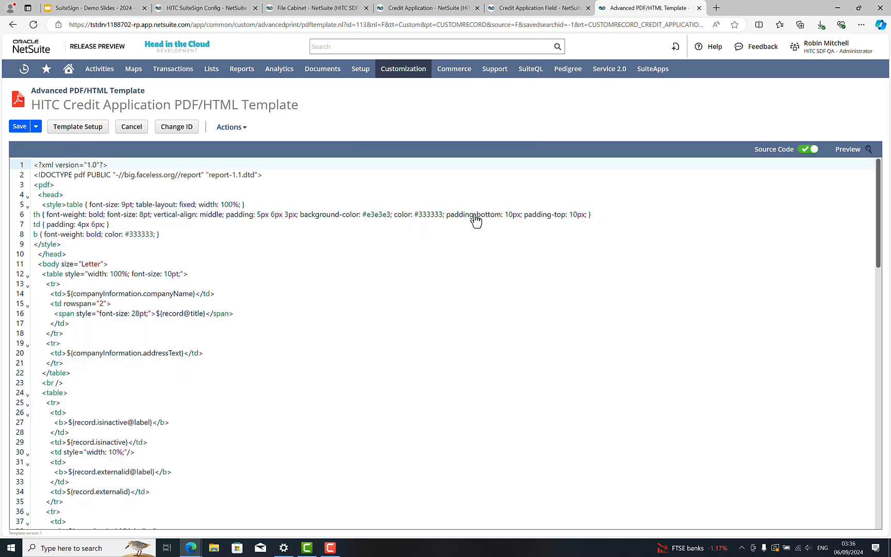
scroll(368, 331, down, 1)
scroll(368, 331, down, 15)
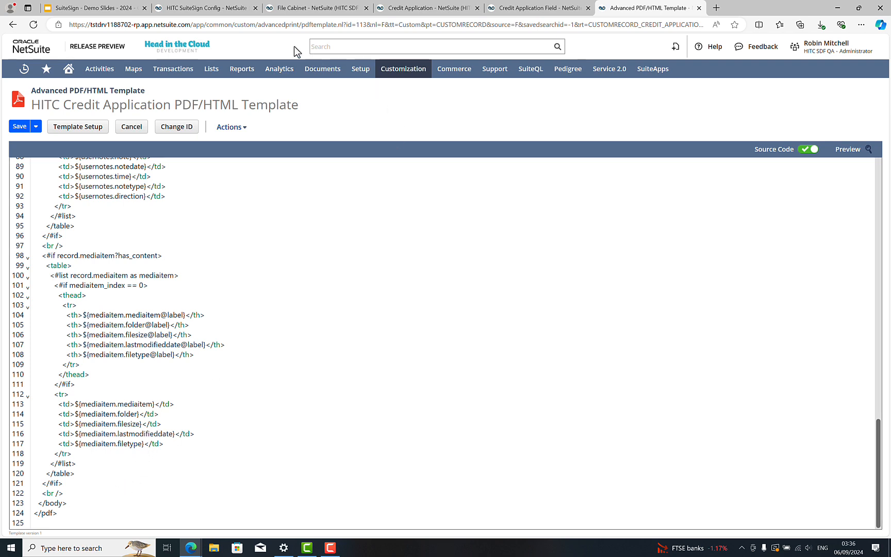
Step: Open the SuiteSign Documentation from the config's SuiteSign Help and copy the signature block tag under the print template instructions
click(196, 11)
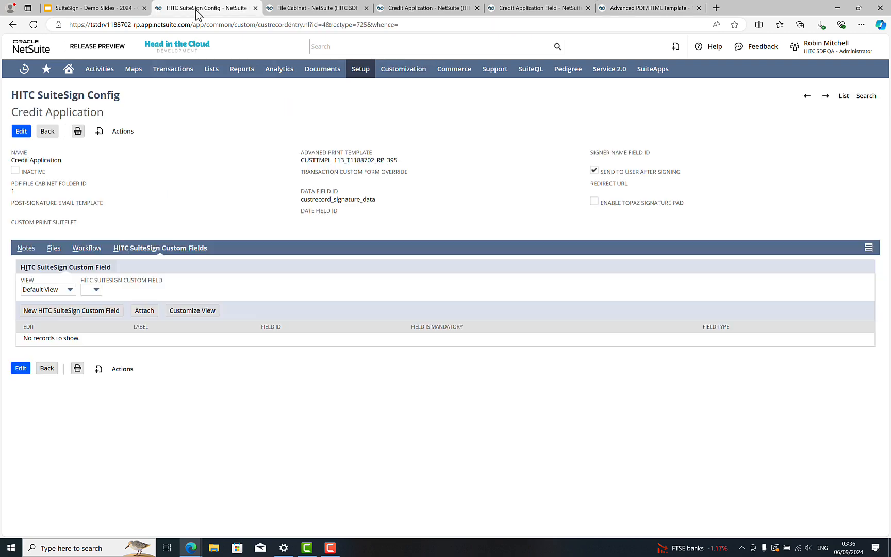
click(19, 132)
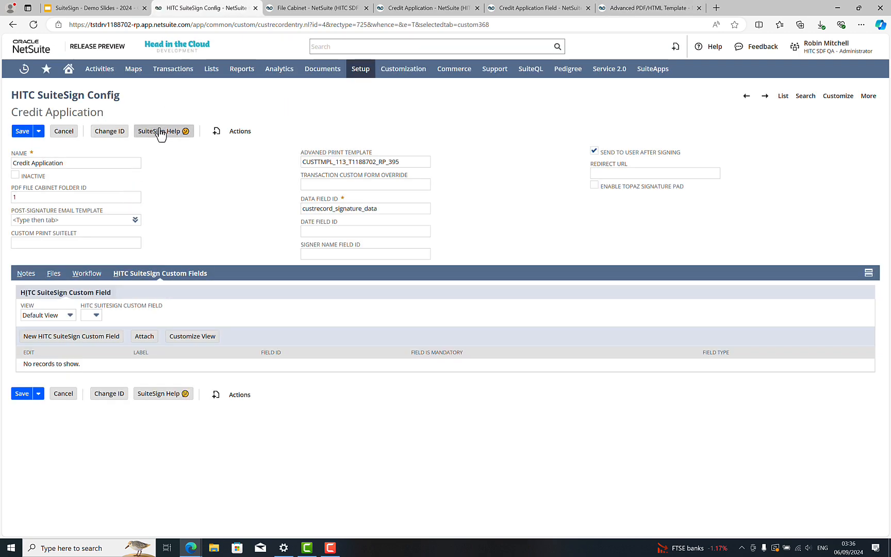
click(157, 131)
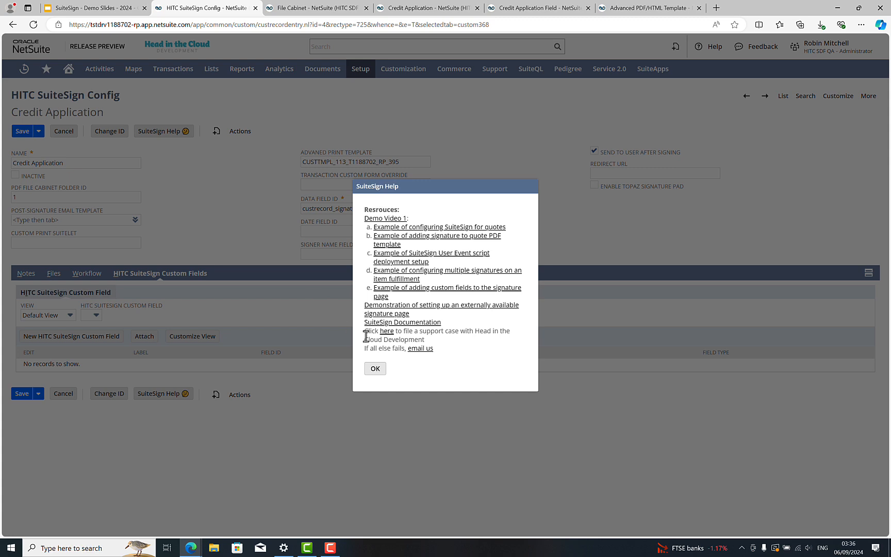
click(413, 324)
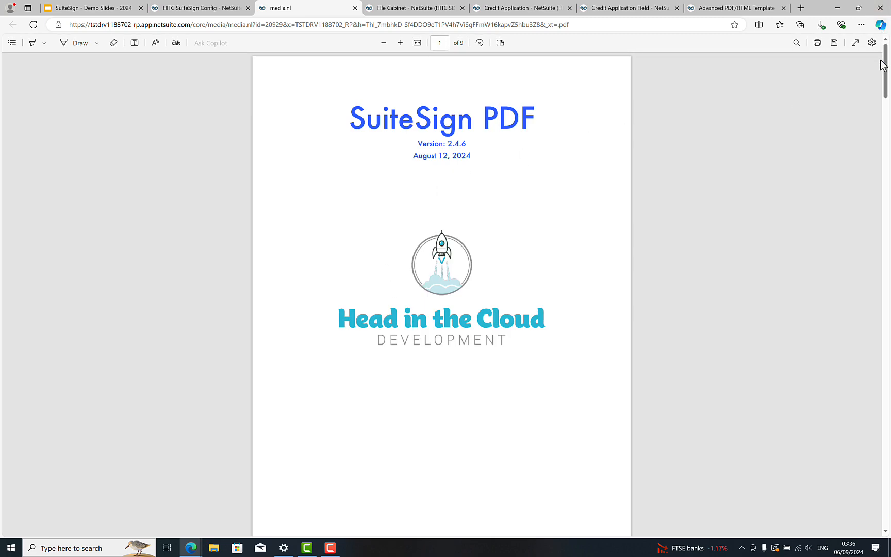
drag(884, 76, 879, 391)
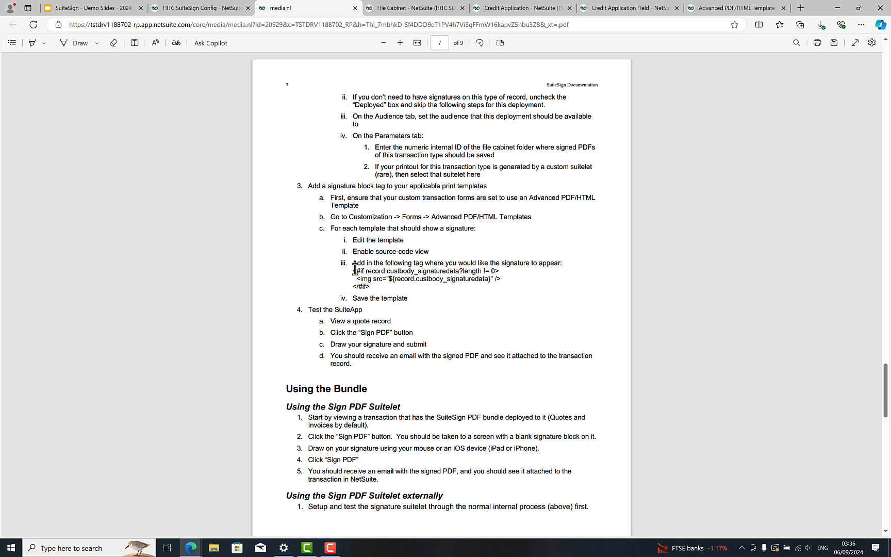
drag(353, 272, 367, 287)
key(ctrl+c)
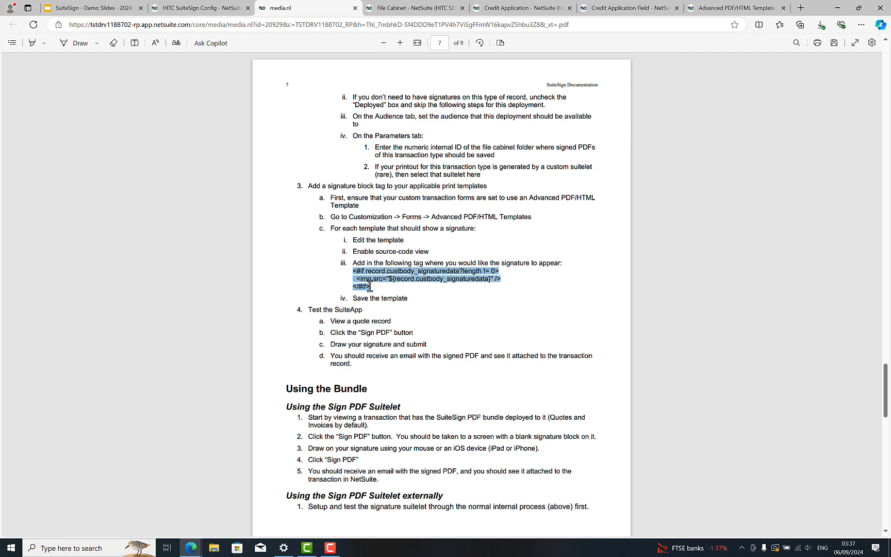
Step: Paste the copied signature block into the HITC Credit Application template's source, after the last <br /> and before </body>
click(713, 16)
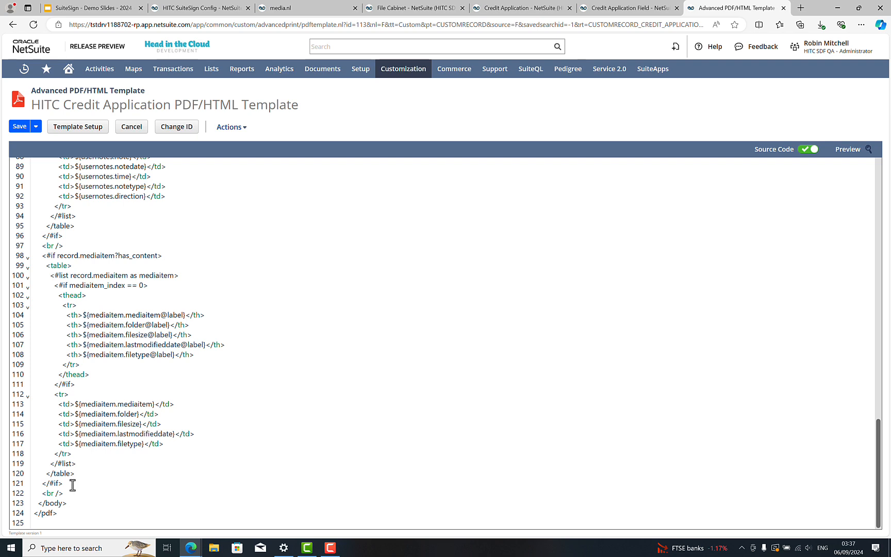
click(69, 503)
click(85, 492)
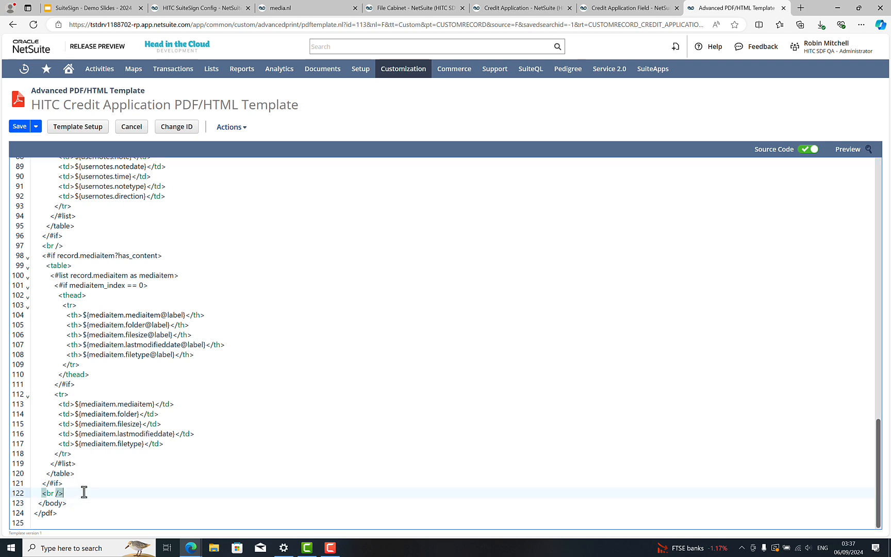
key(Return)
key(ctrl+v)
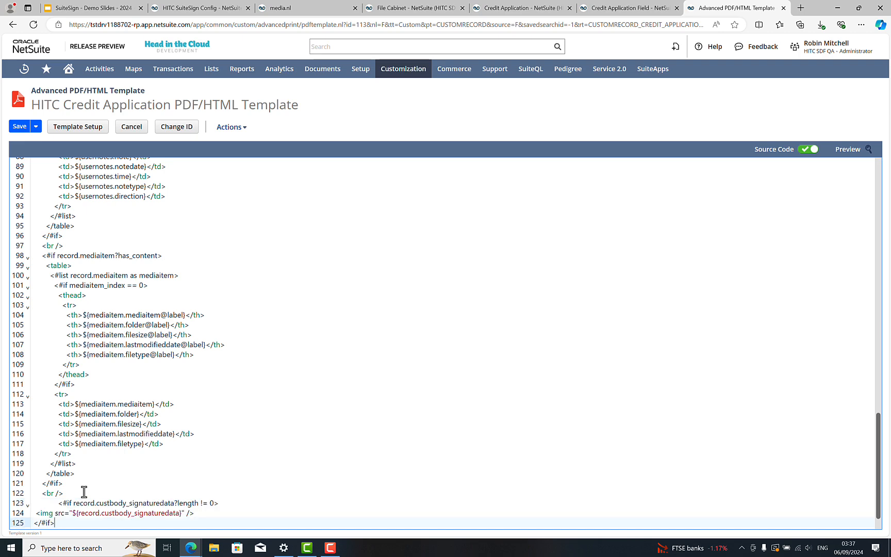
scroll(133, 454, down, 2)
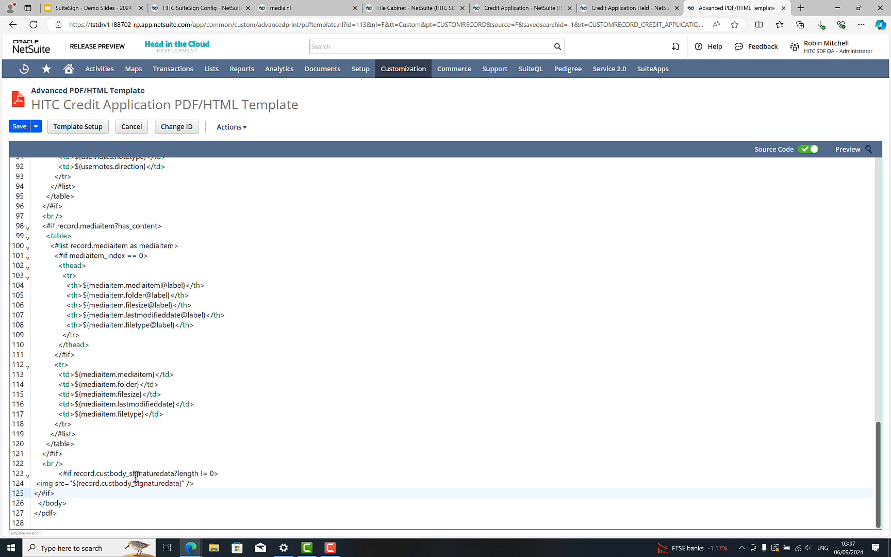
Step: Replace both custbody_signaturedata references in the signature block with custrecord_signature_data, the config's Data Field ID
click(134, 473)
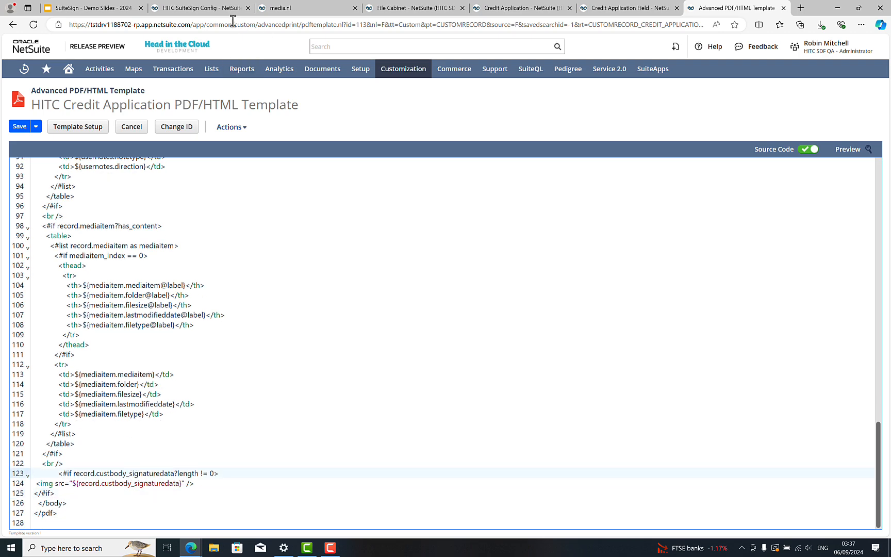
click(219, 10)
double_click(352, 208)
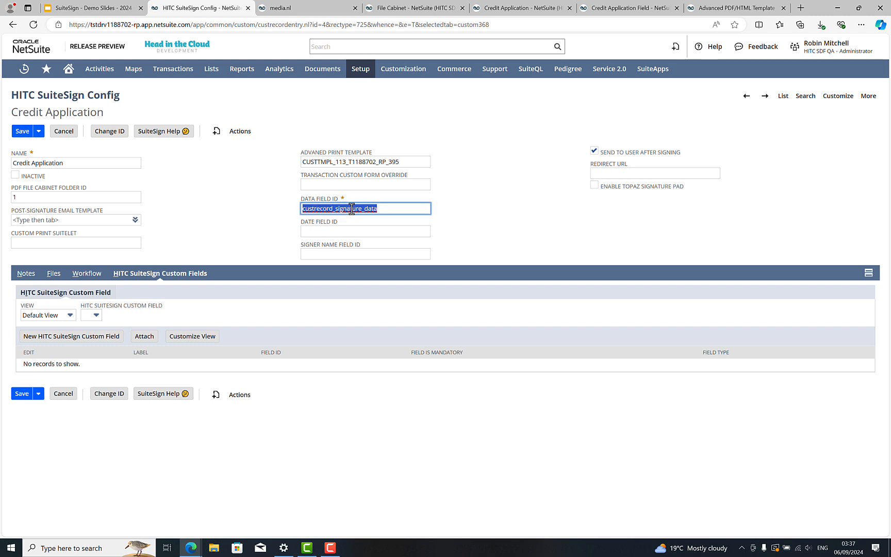
click(727, 8)
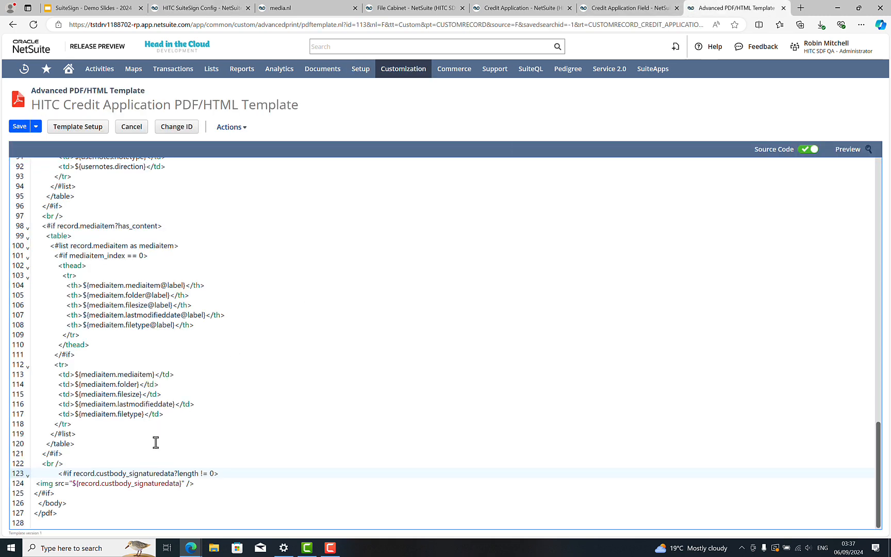
double_click(139, 473)
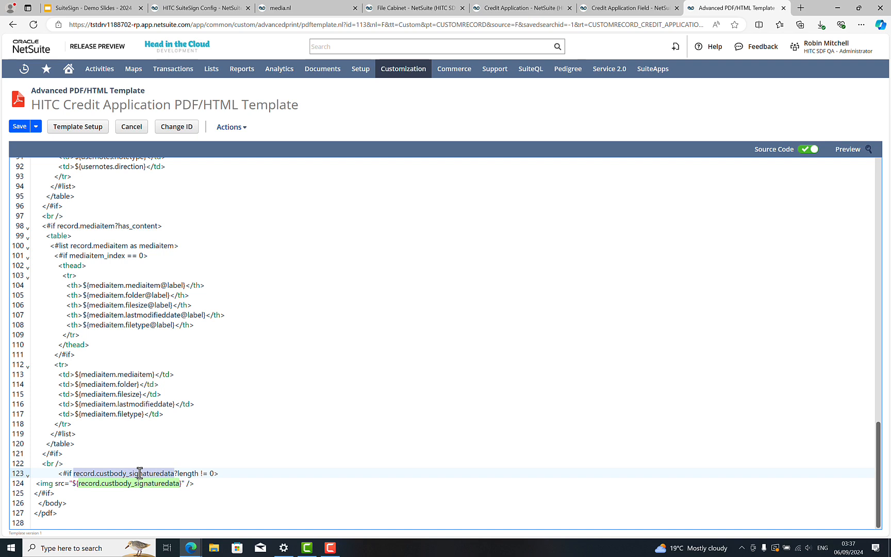
click(139, 473)
drag(174, 473, 98, 471)
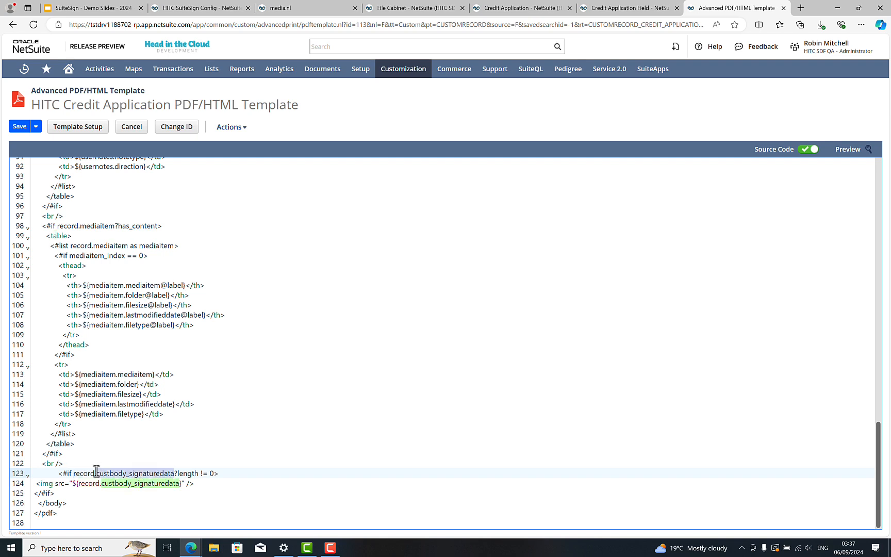
key(ctrl+v)
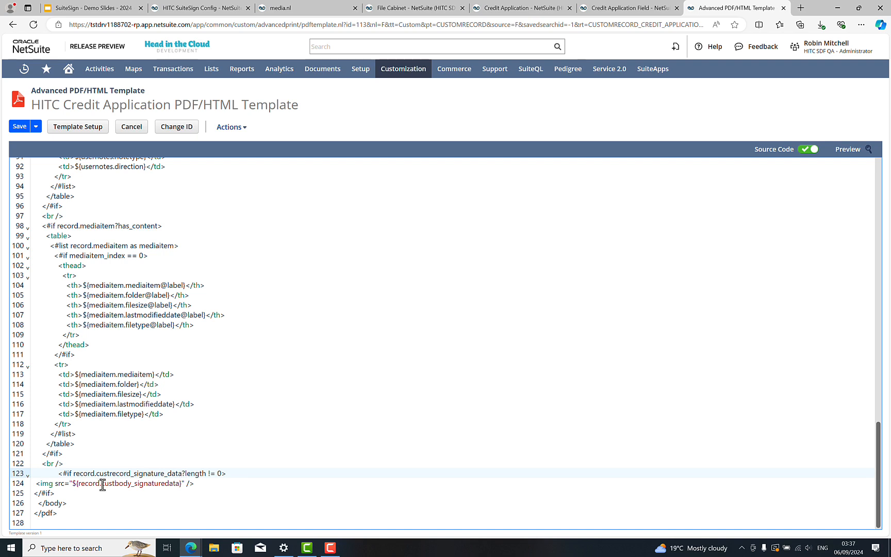
drag(101, 483, 174, 483)
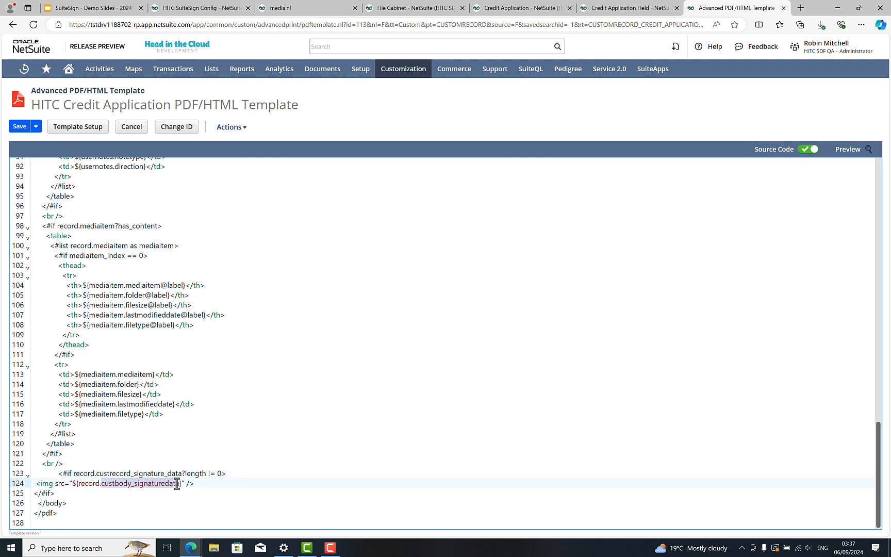
key(ctrl+v)
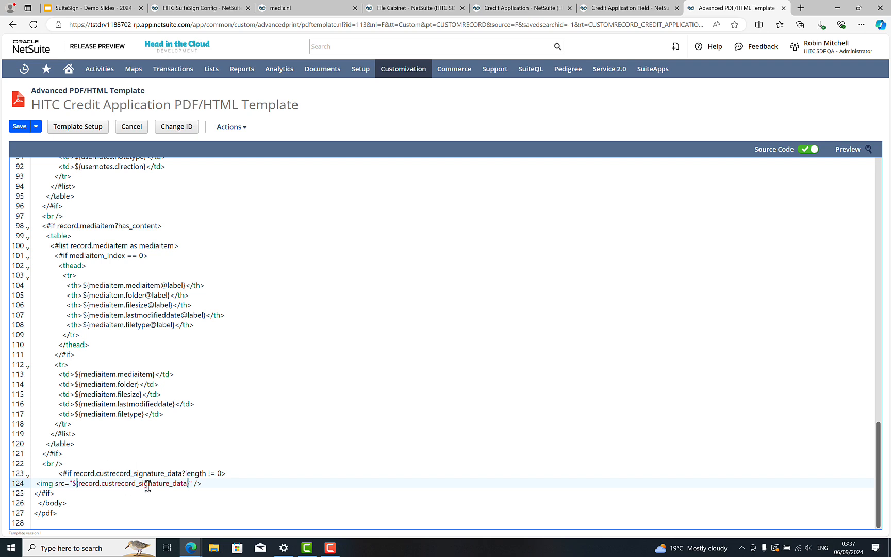
Step: Add a fallback to the signature block that prints a blank "Sign:" line when there is no signature, and save the template
click(216, 484)
key(Return)
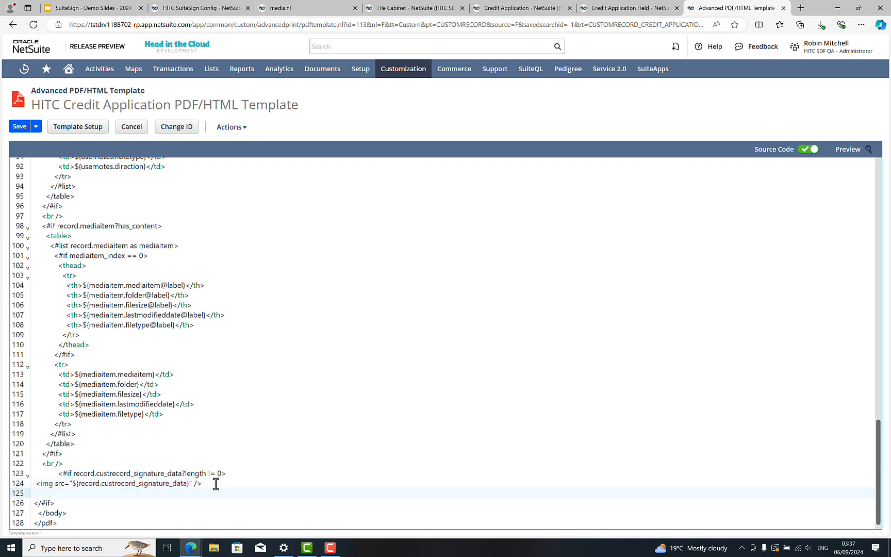
text(<#)
click(21, 127)
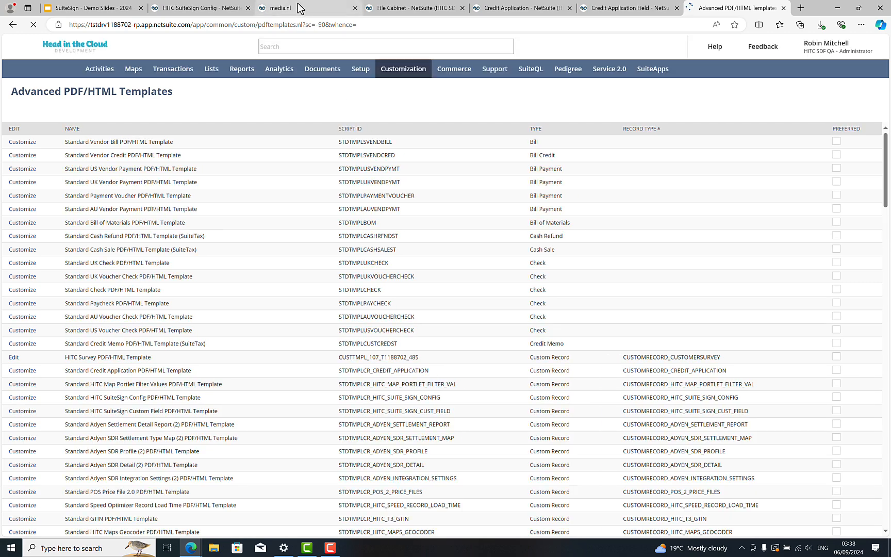
Step: Print the Test credit application record to check the template's signature line, and close the PDF
click(297, 4)
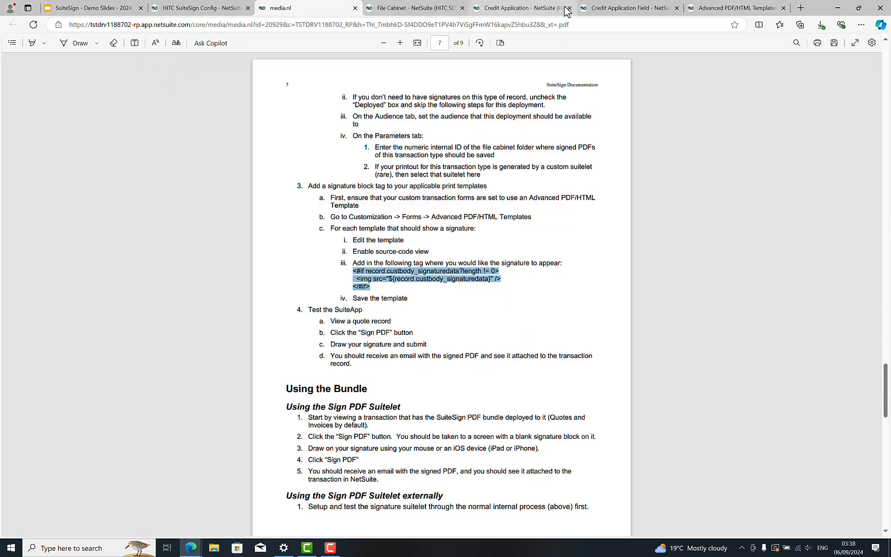
click(677, 8)
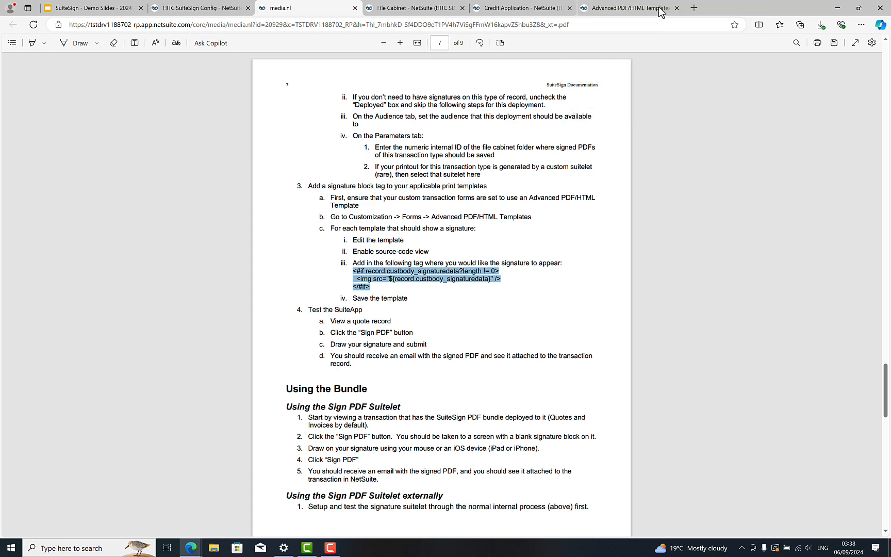
click(542, 10)
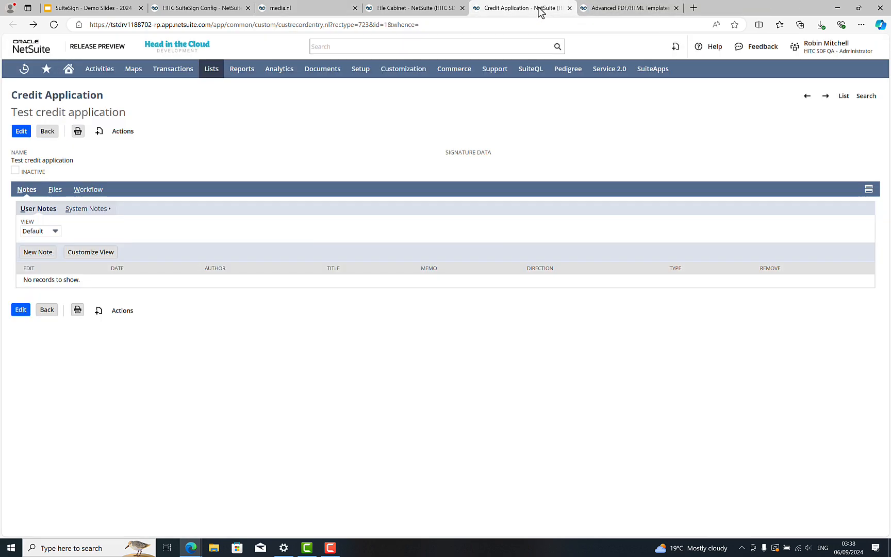
click(79, 135)
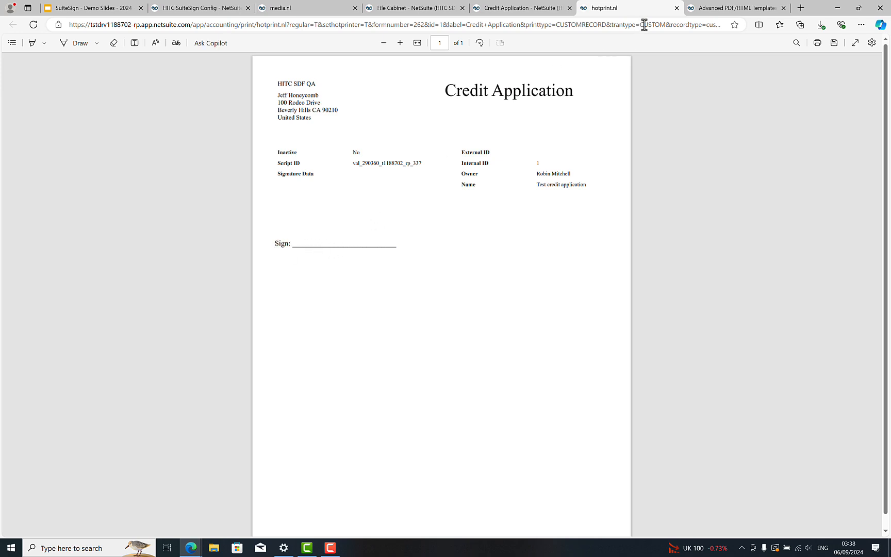
click(676, 7)
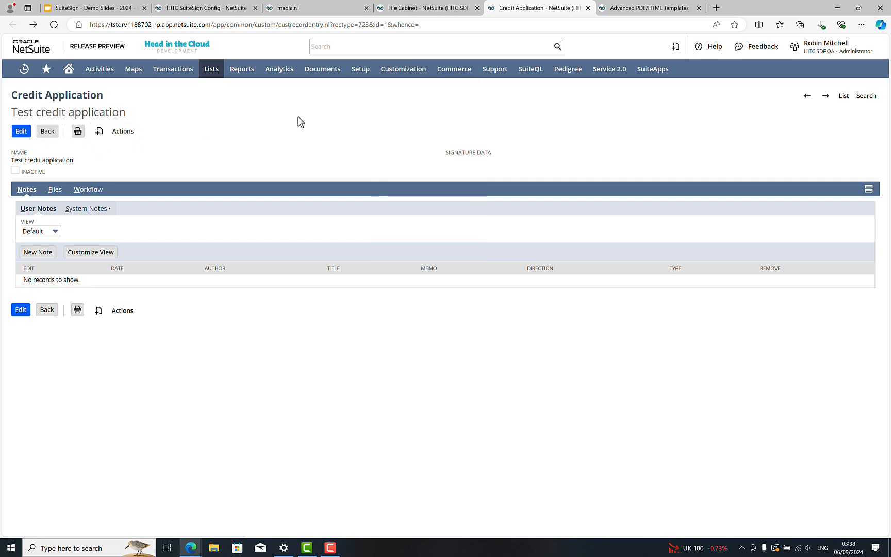
Step: Open the Scripts list in a new browser tab and switch to it
mouse_move(403, 69)
mouse_move(438, 143)
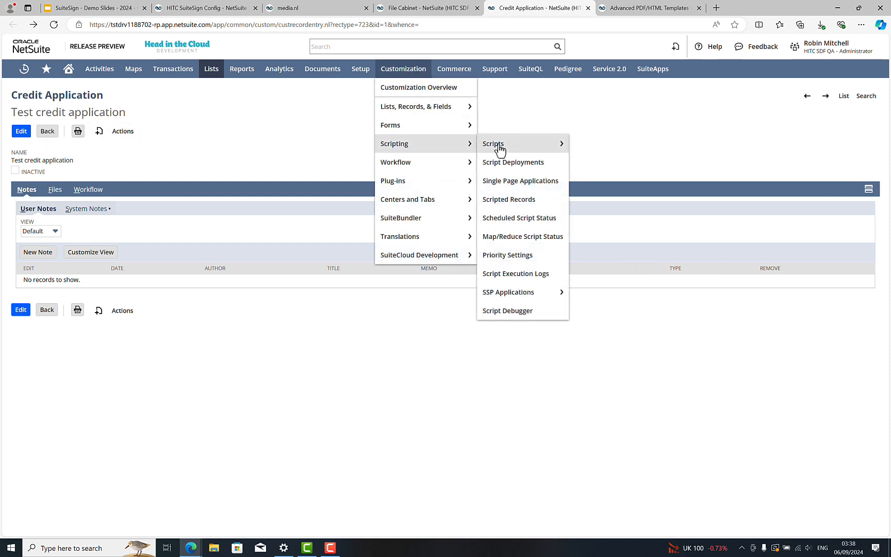
right_click(511, 148)
click(523, 149)
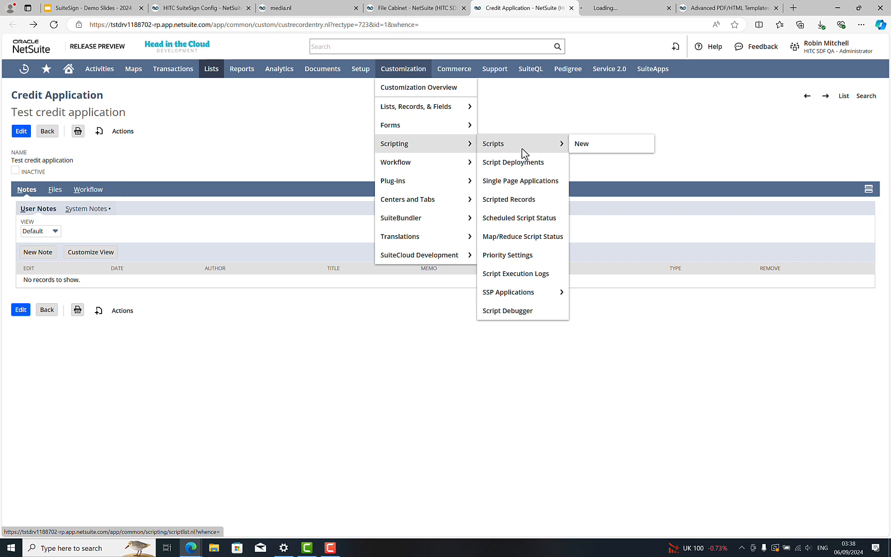
click(624, 12)
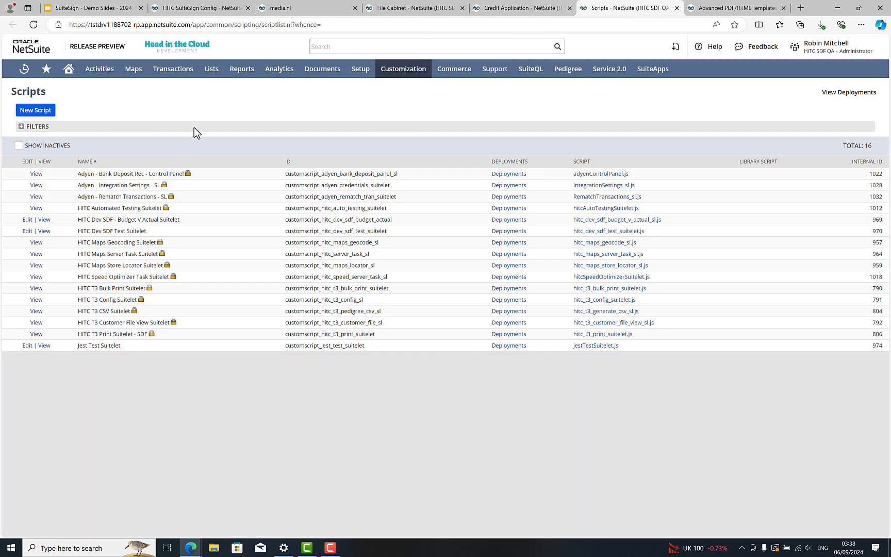
Step: Filter the scripts list to the User Event type with From Bundle set to Any
click(195, 129)
click(88, 149)
click(75, 192)
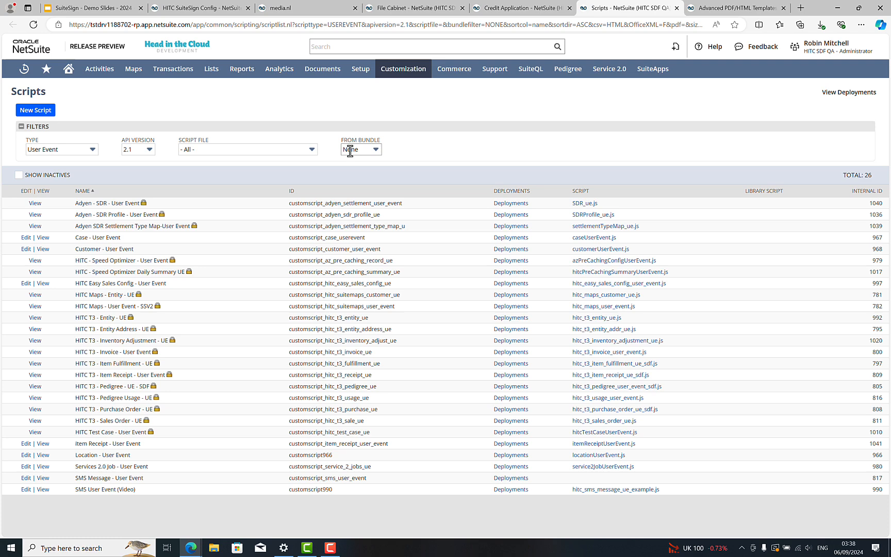
click(350, 149)
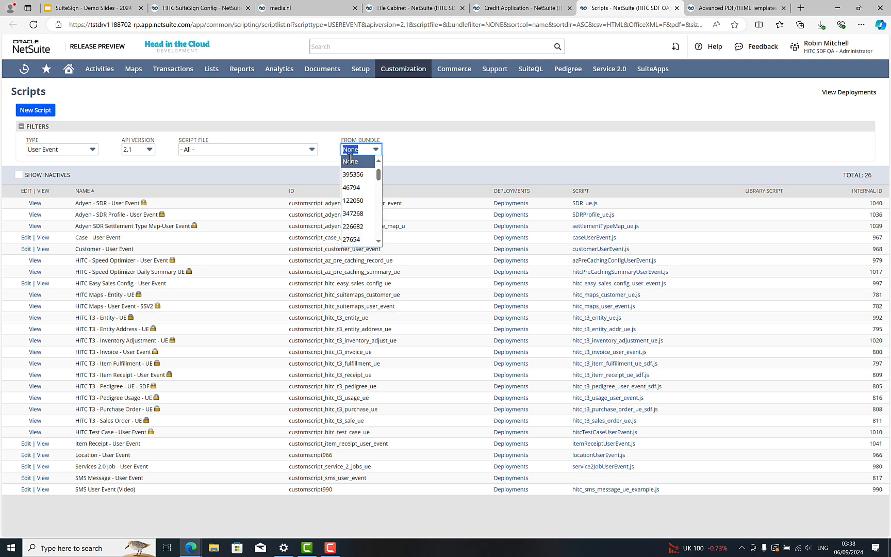
scroll(349, 159, up, 1)
click(351, 161)
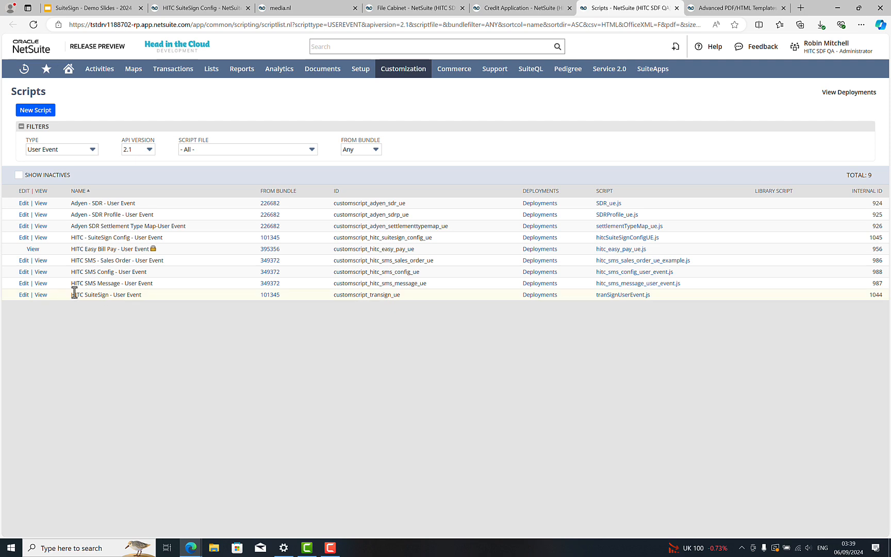
Step: Review the Item Shipment deployment of the HITC SuiteSign - User Event script, including its Deployed option and its configuration parameters
click(39, 295)
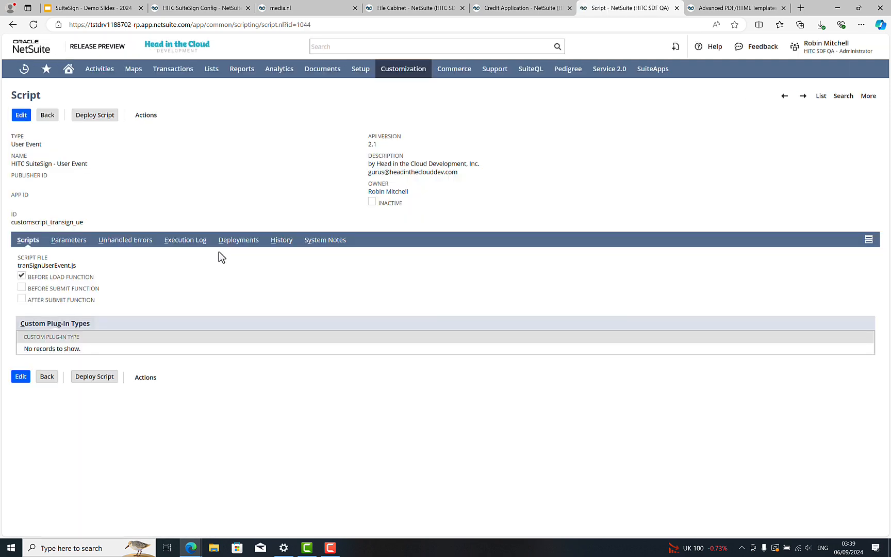
click(247, 241)
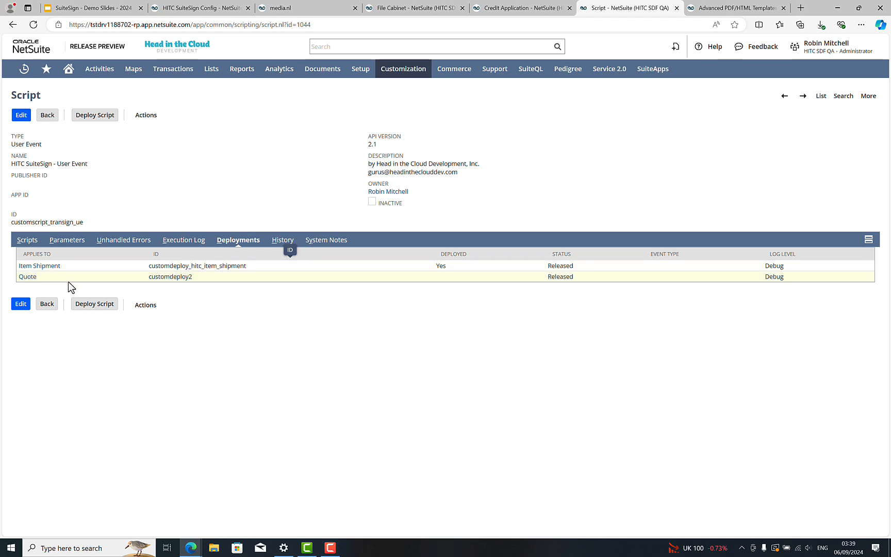
click(46, 266)
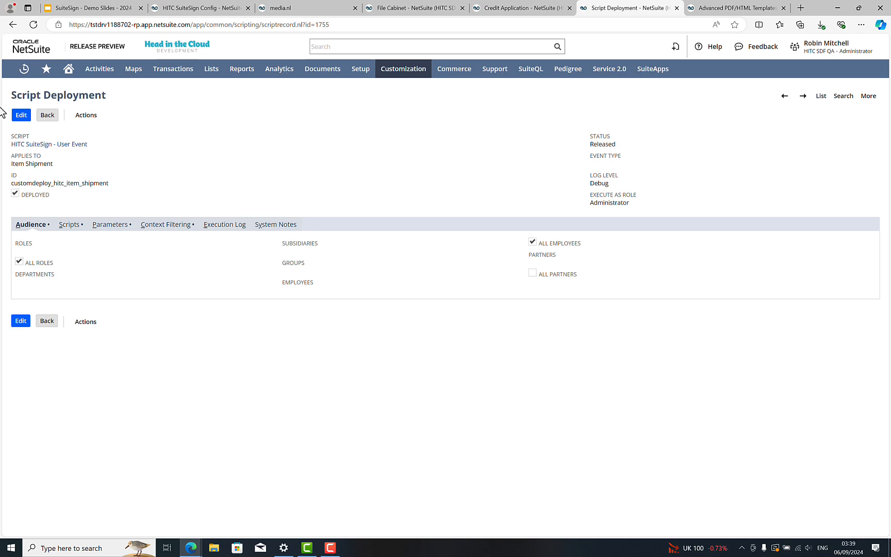
click(19, 115)
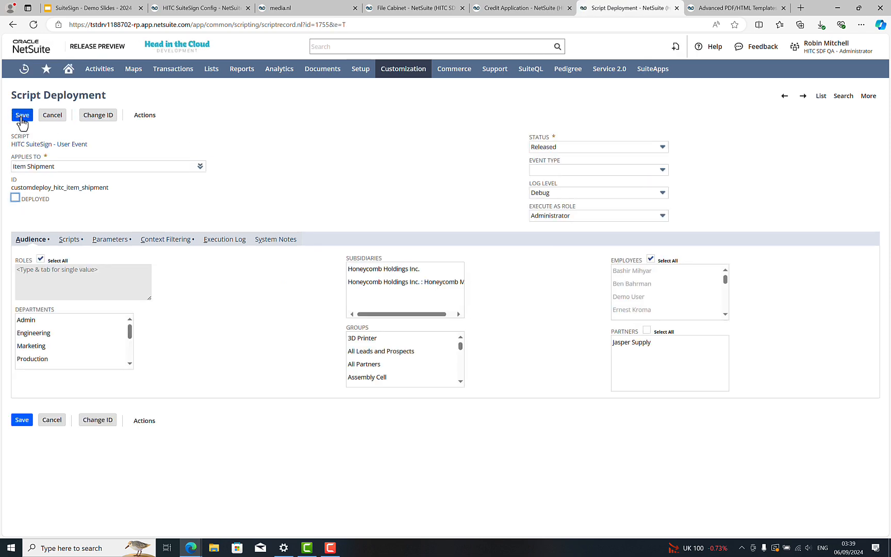
click(110, 241)
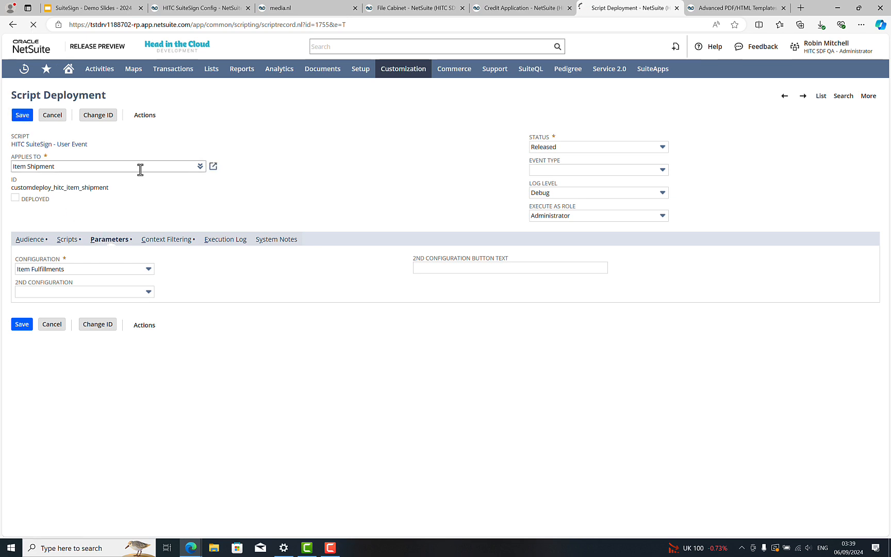
Step: Start a new deployment of the HITC SuiteSign - User Event script that applies to the Credit Application record
click(71, 149)
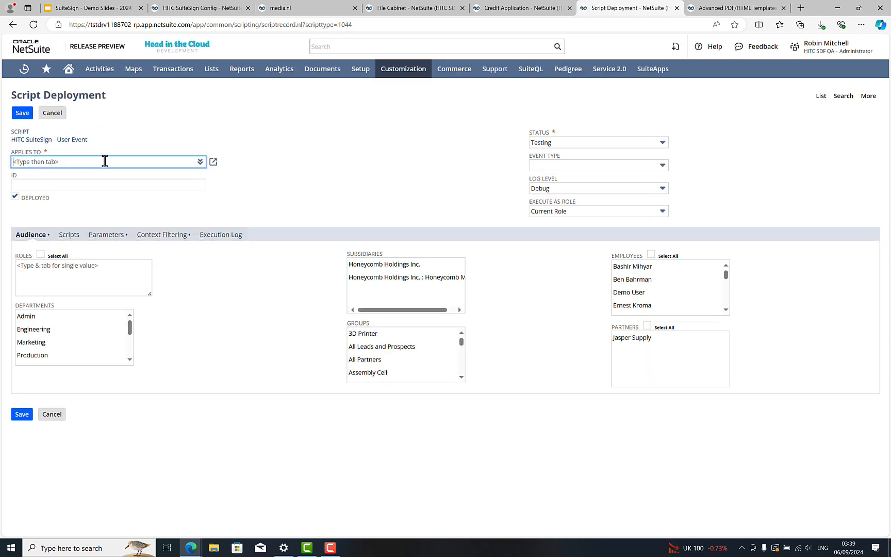
text(credit)
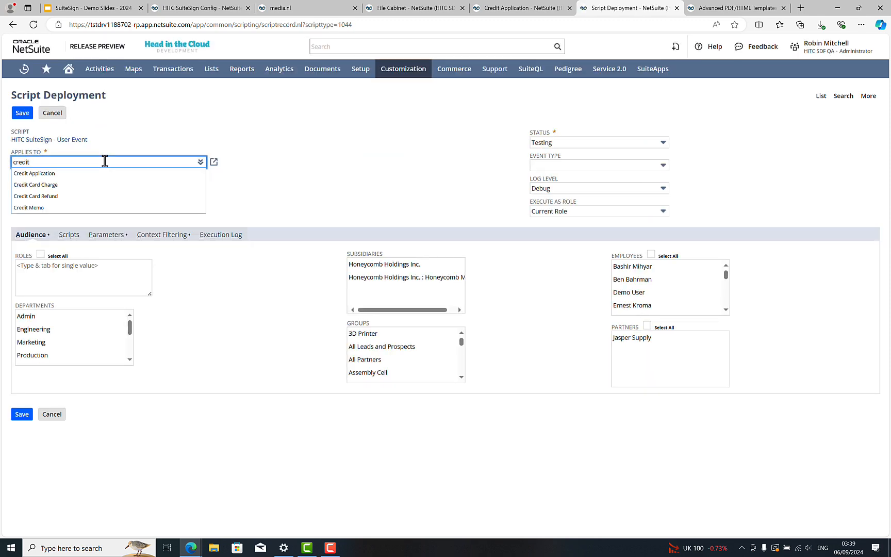
key(Down)
key(Return)
key(Tab)
key(Tab)
key(Tab)
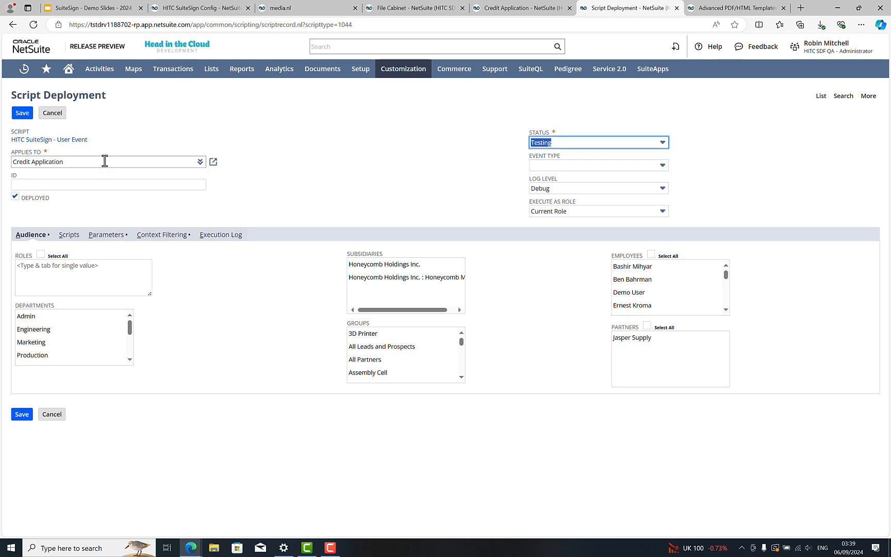
click(513, 100)
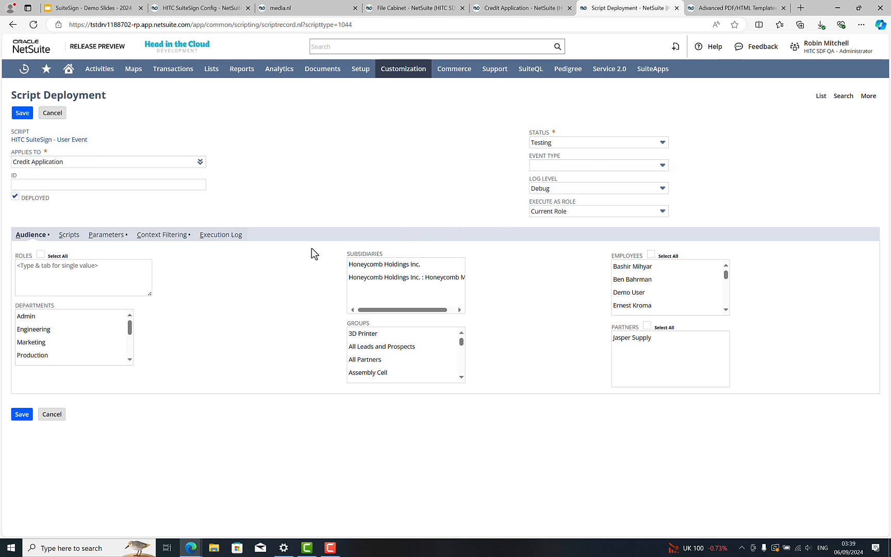
Step: Select all roles for the deployment's audience, set its Configuration parameter to Credit Application, and save the deployment
click(41, 254)
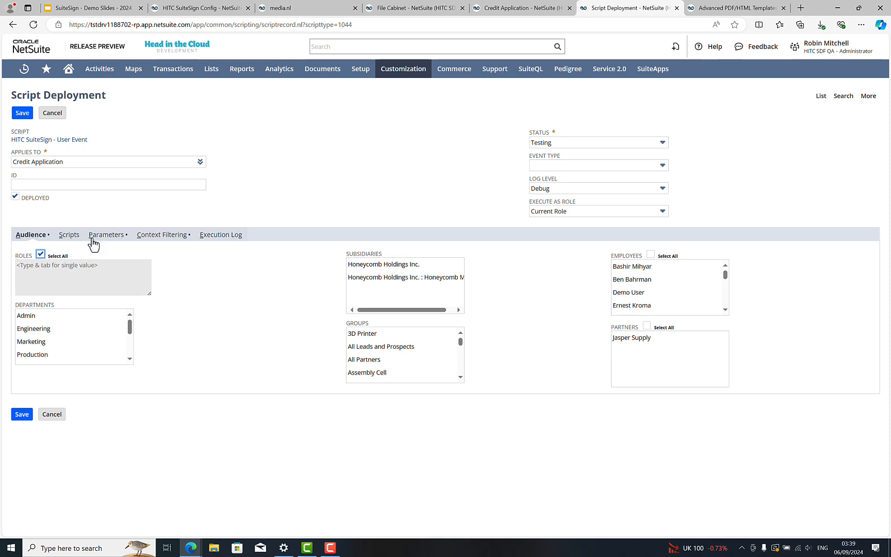
click(111, 236)
click(93, 265)
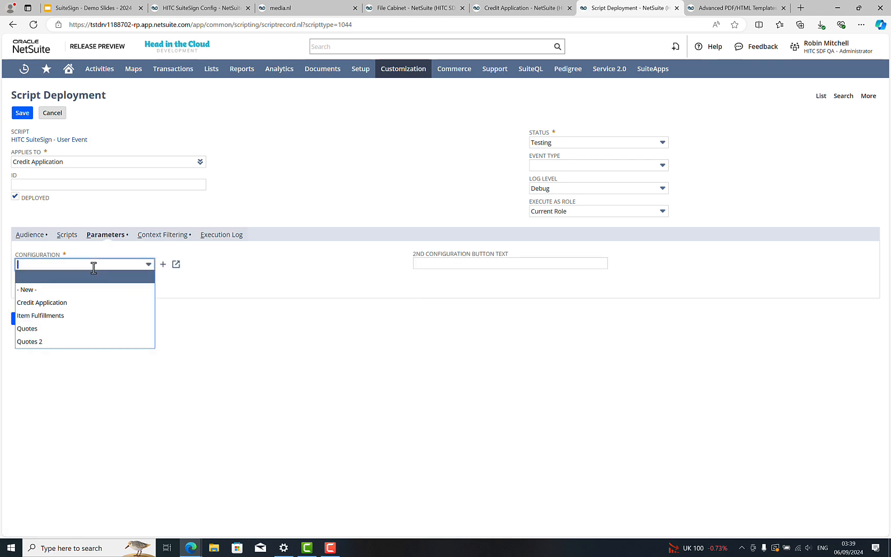
click(82, 304)
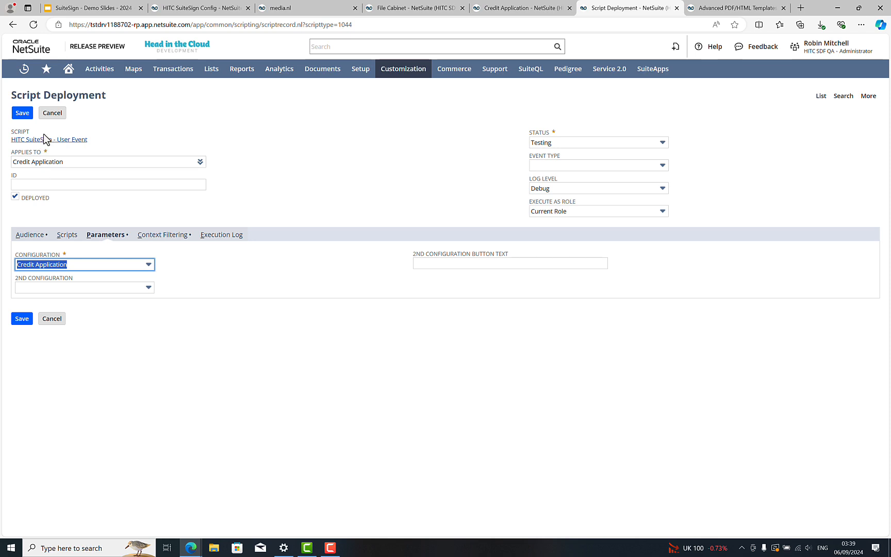
click(22, 114)
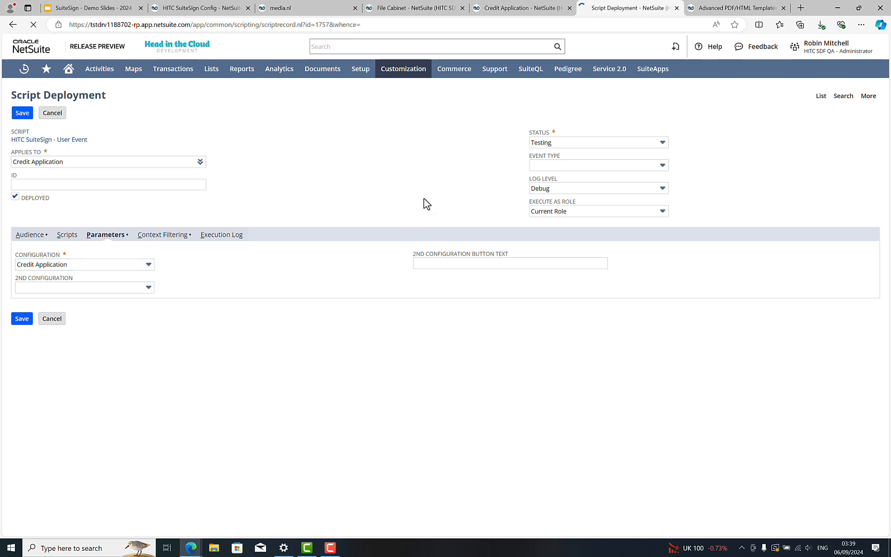
Step: Return to the Test credit application record and reload it to check for the Sign PDF action
click(503, 11)
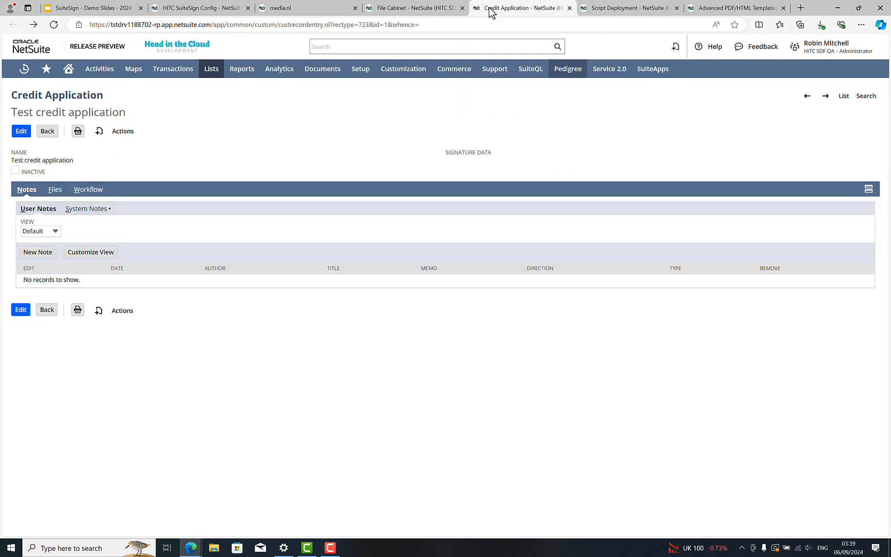
click(54, 27)
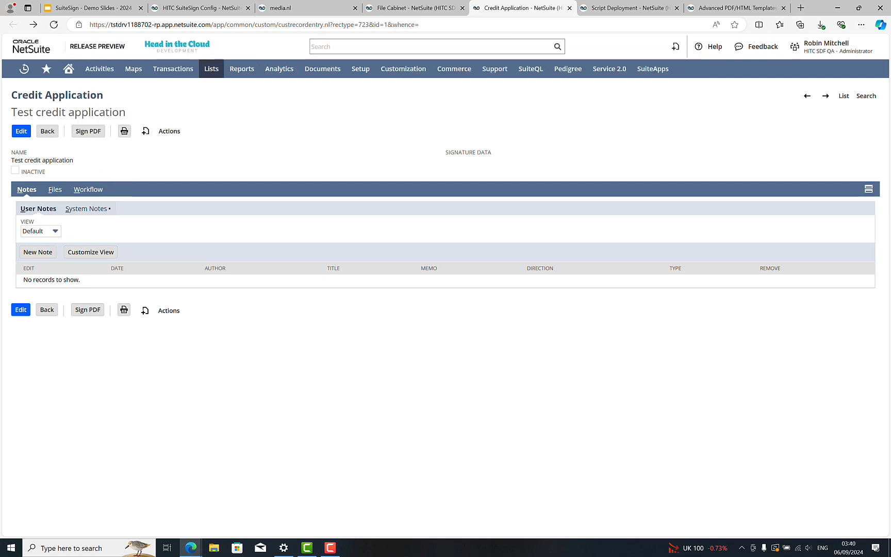
click(182, 421)
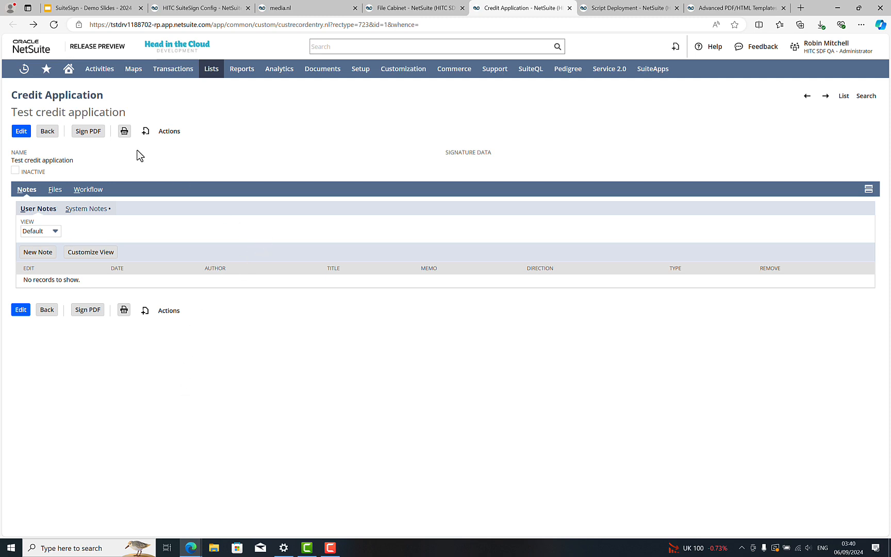
Step: Start Sign PDF on the Test credit application, draw a freehand signature in the signature box, and submit it
click(83, 134)
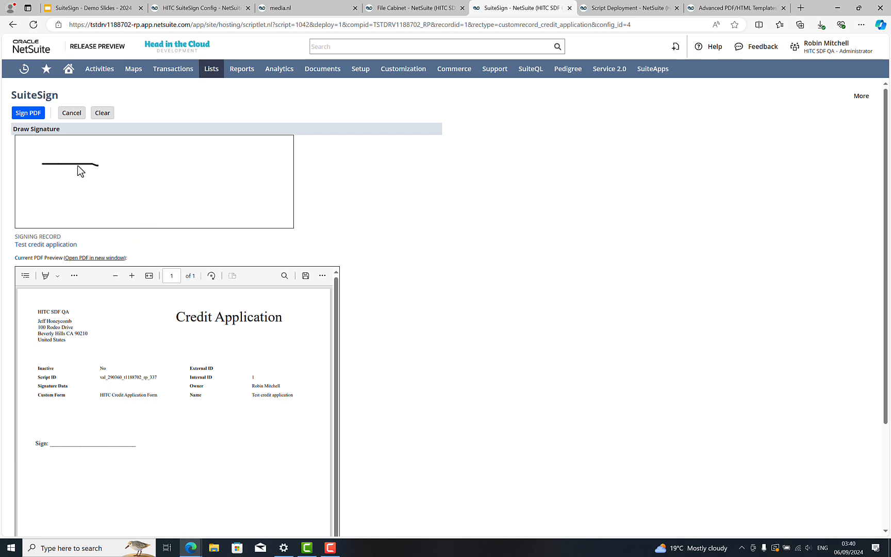
mouse_move(122, 190)
mouse_down()
mouse_move(137, 179)
mouse_move(175, 204)
mouse_up()
click(161, 179)
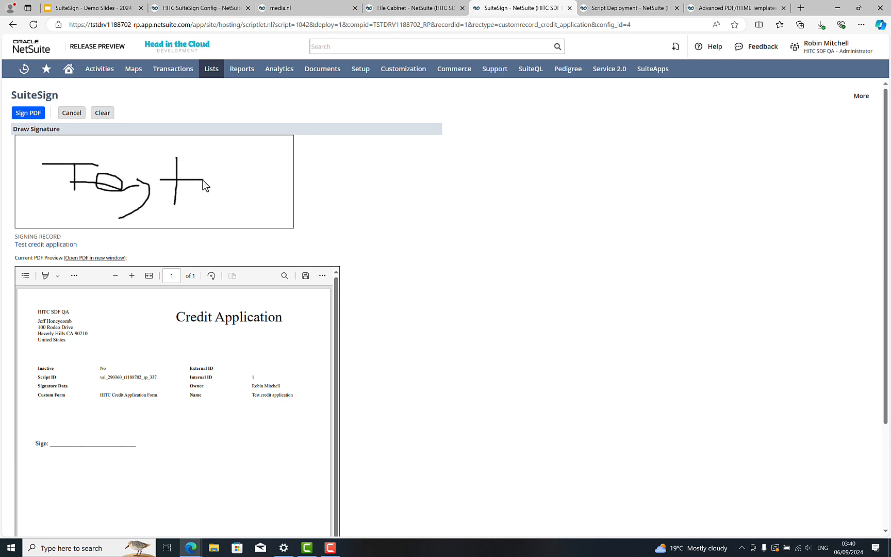
click(31, 115)
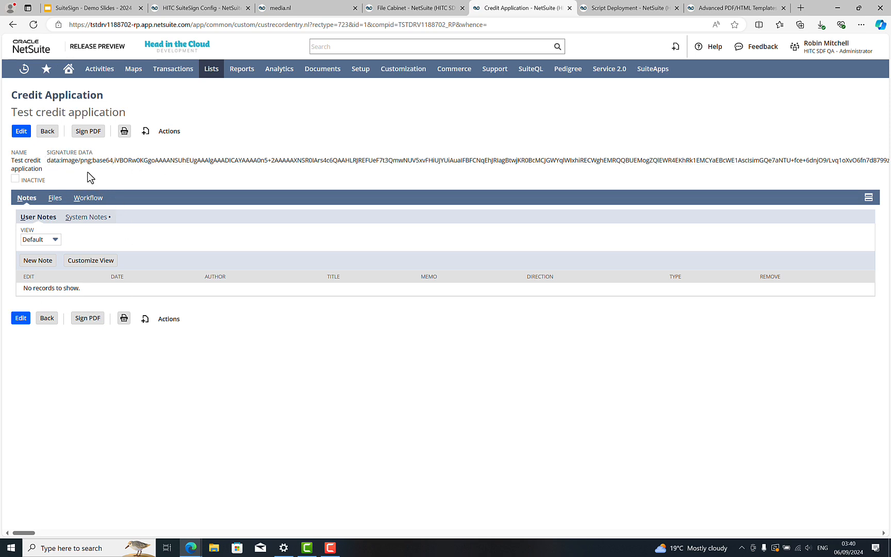
Step: Open the attached customrecord_credit_application_1.pdf from the record's files, review its pages through to the signature, and close it
click(55, 200)
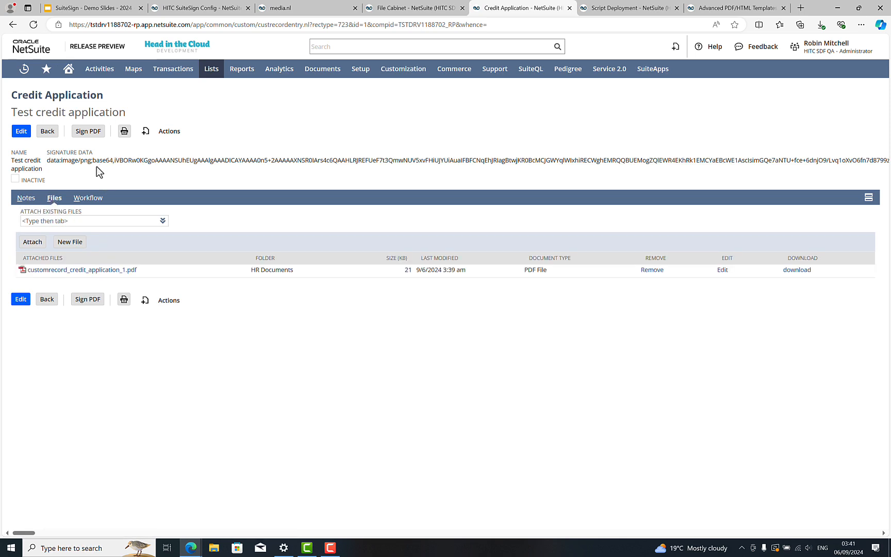
click(57, 279)
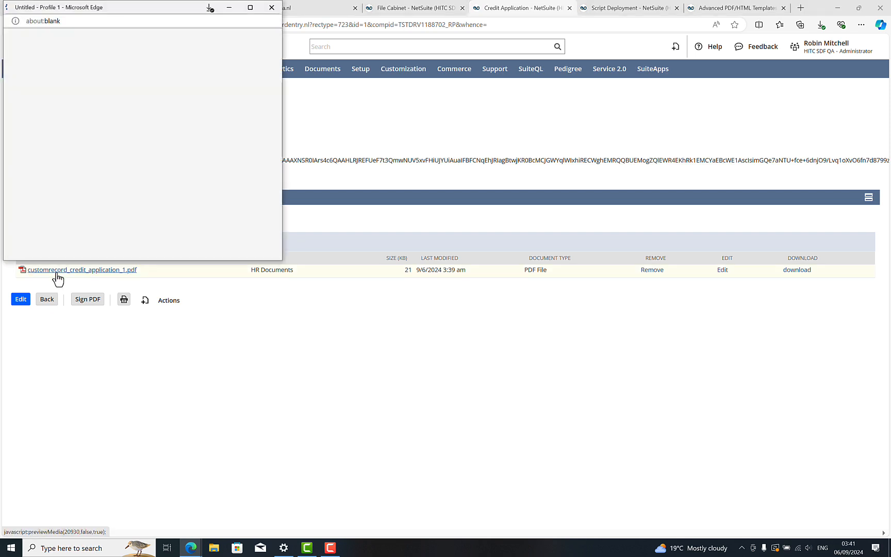
drag(301, 293, 367, 413)
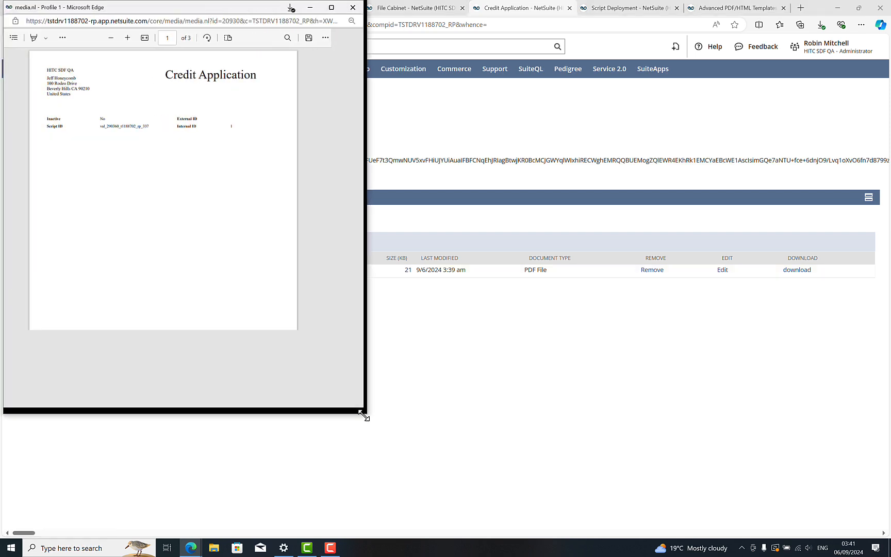
scroll(258, 213, down, 10)
scroll(161, 231, up, 2)
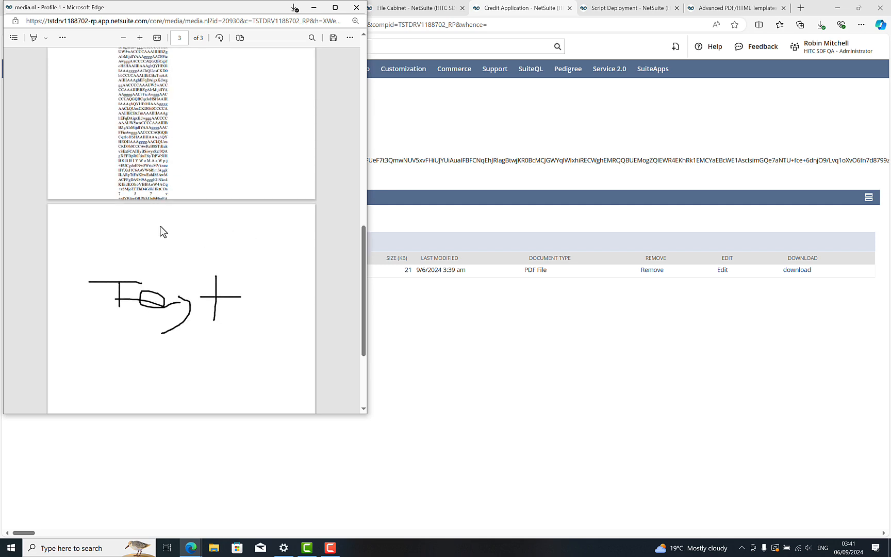
scroll(152, 296, down, 3)
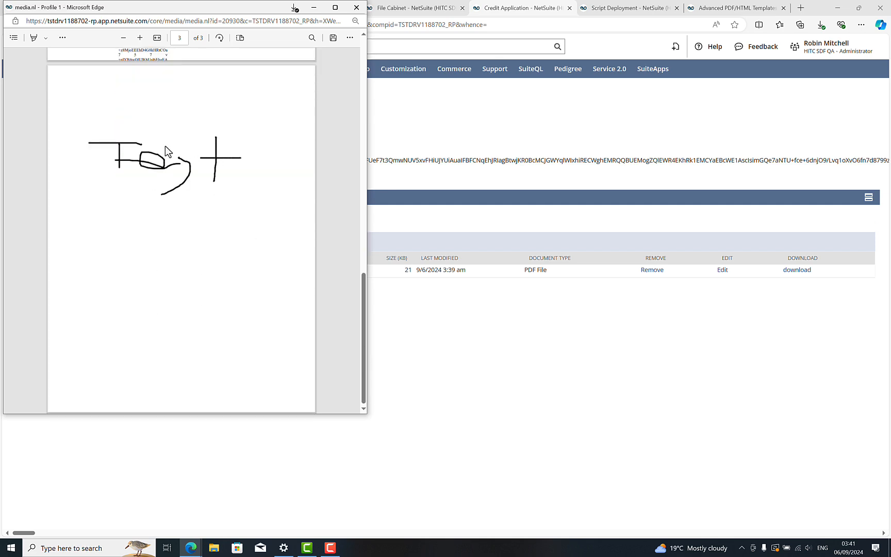
click(355, 7)
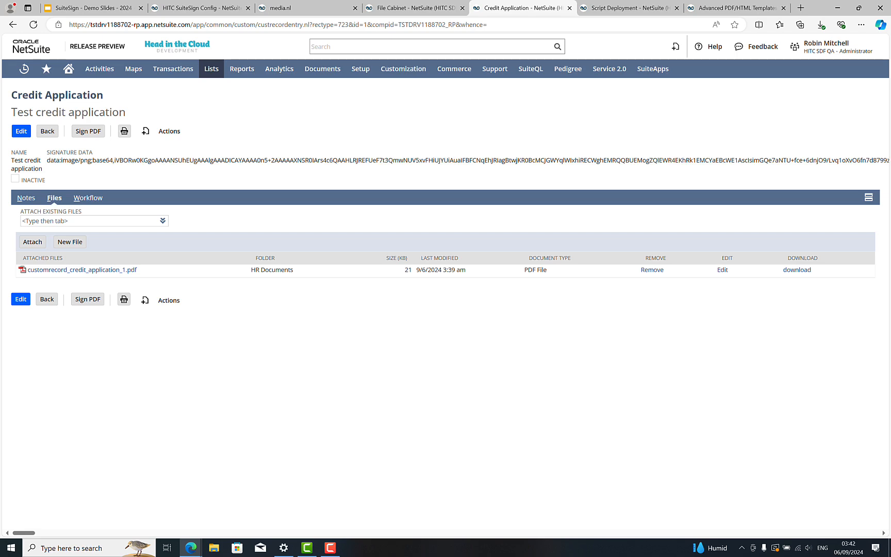
click(800, 9)
text(https://www.topazsystems.com/sdks/sigweb.html)
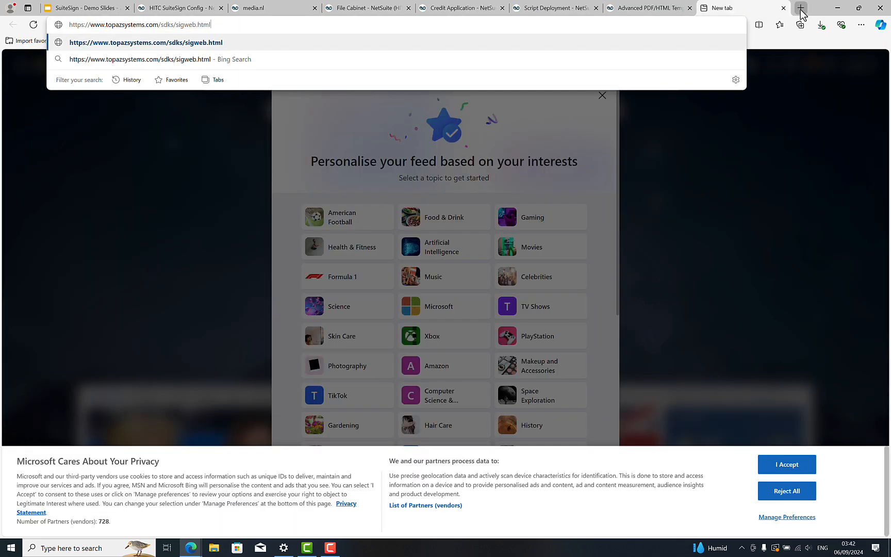
key(Return)
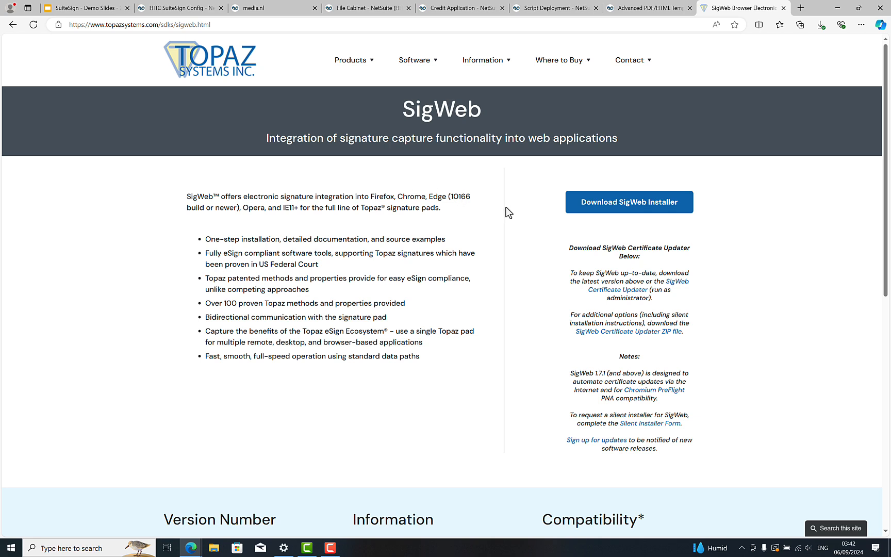
Step: Download and run the SigWeb installer sigweb.exe, and accept its license agreement
click(607, 212)
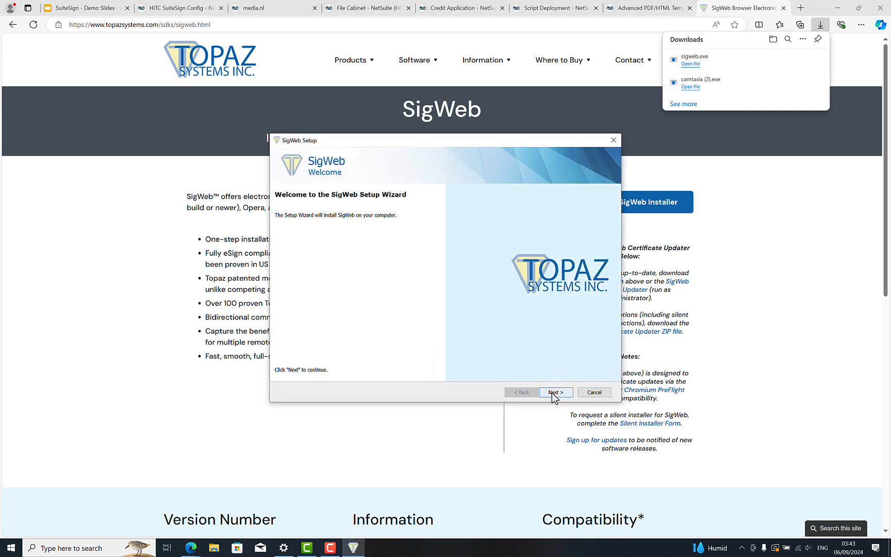
click(552, 392)
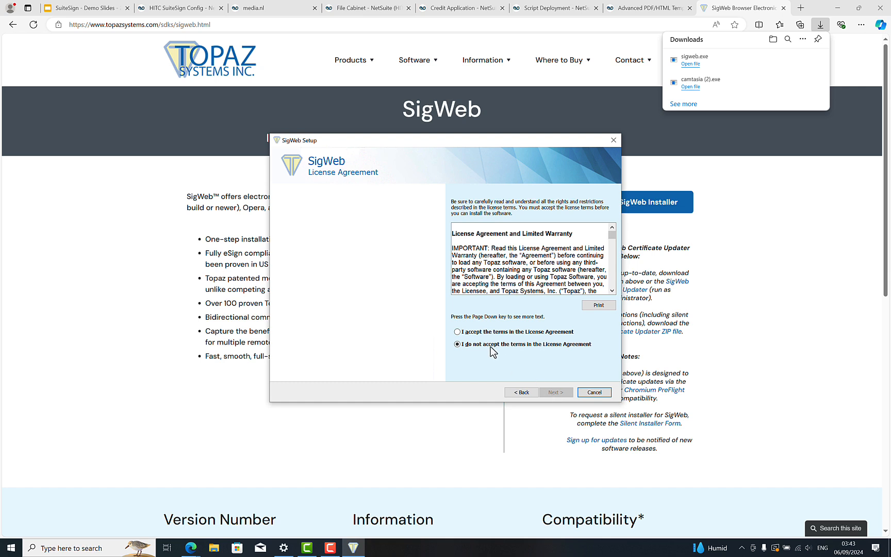
click(496, 333)
click(557, 392)
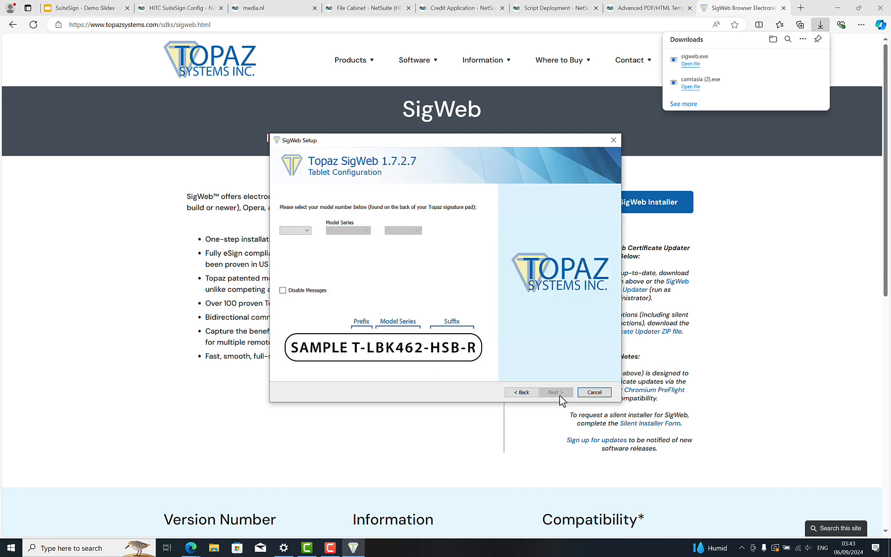
Step: Configure the signature tablet model in SigWeb Setup with prefix T-L, model series BK462 and suffix -BSB-R
click(295, 230)
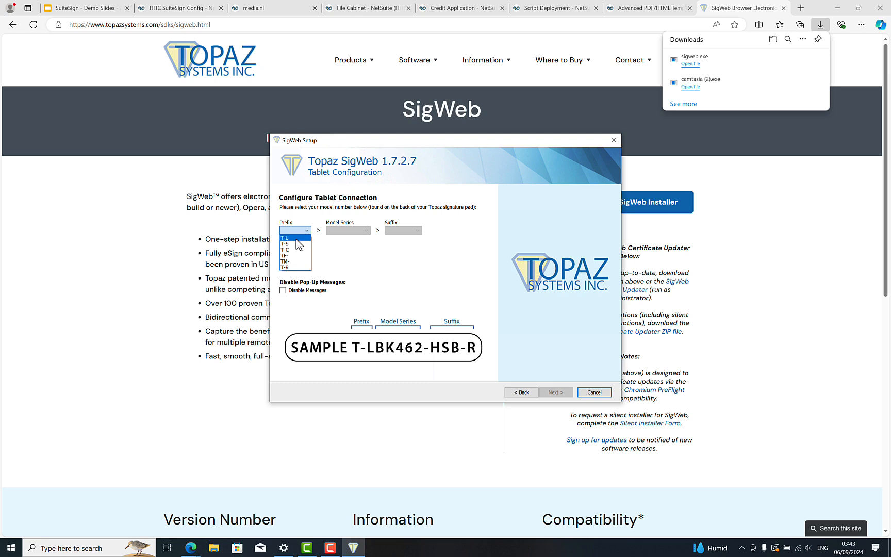
click(296, 238)
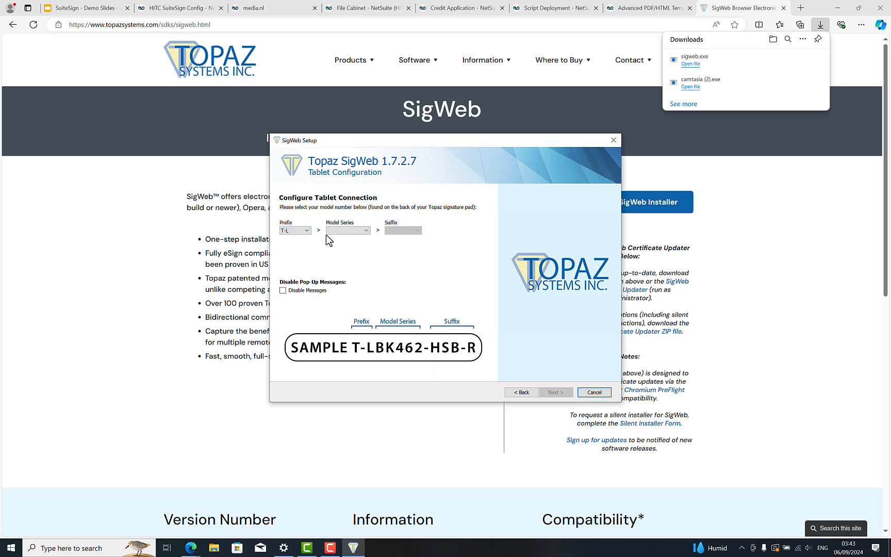
click(341, 230)
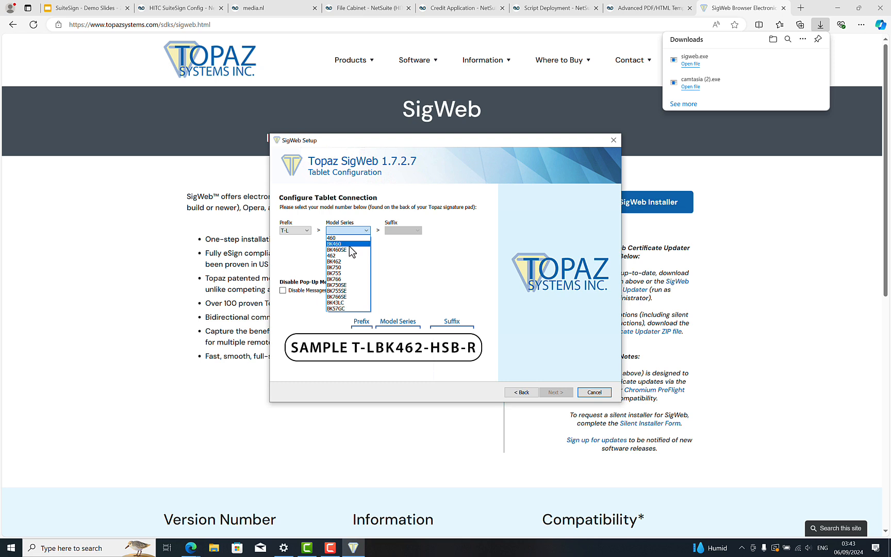
click(353, 261)
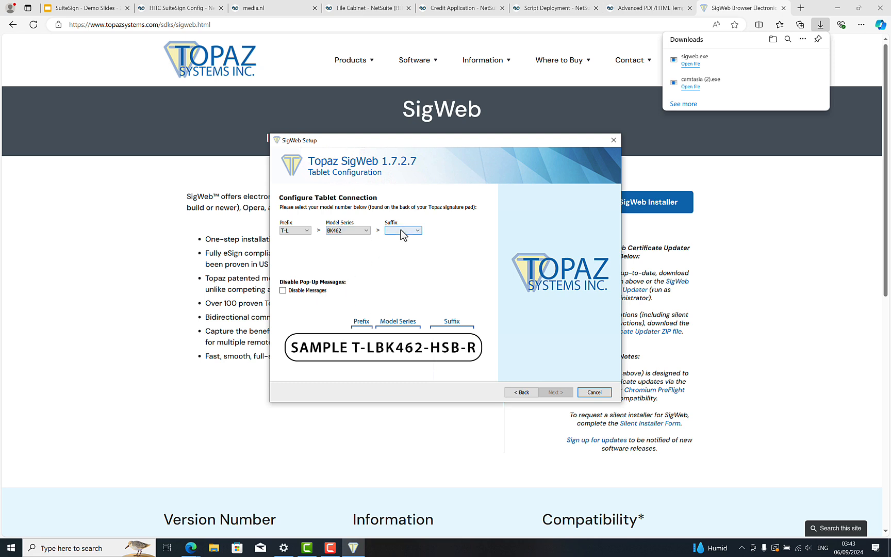
click(403, 234)
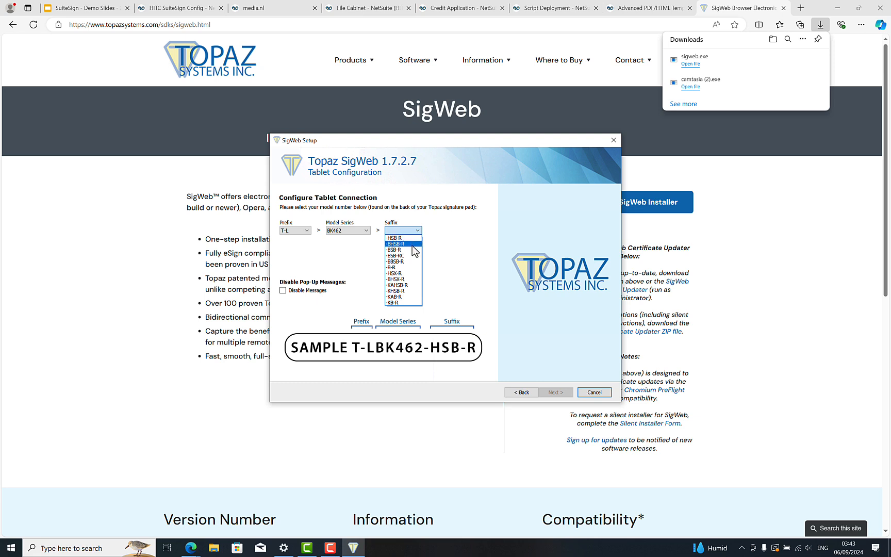
click(416, 250)
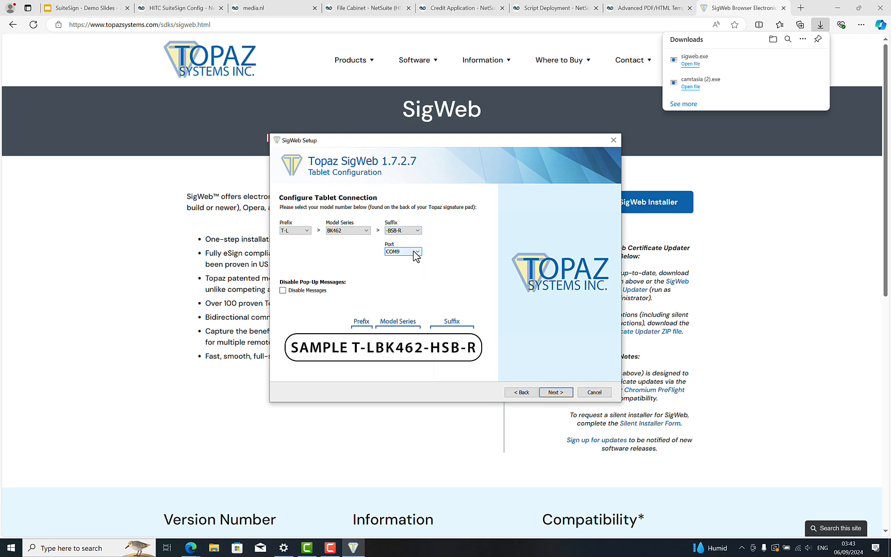
click(554, 393)
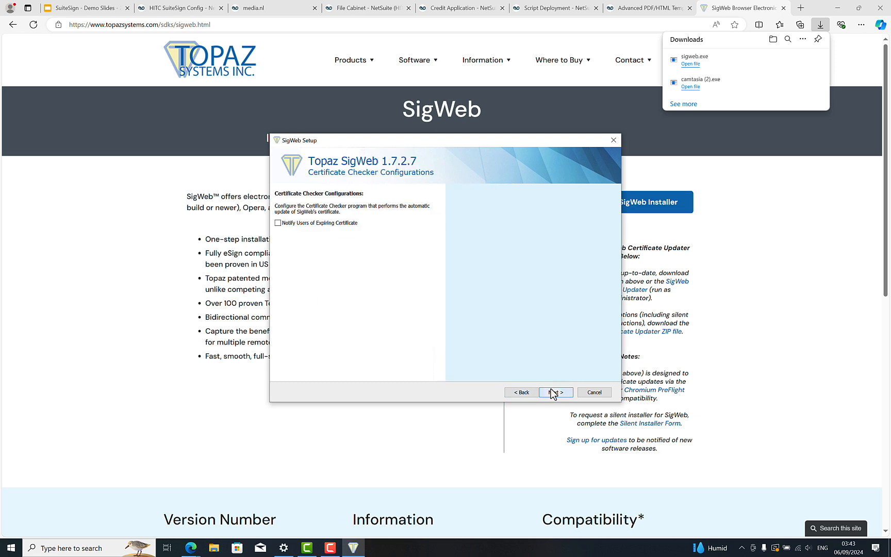
Step: Keep the default certificate checker settings, install SigWeb, and finish the setup wizard
click(554, 393)
click(553, 393)
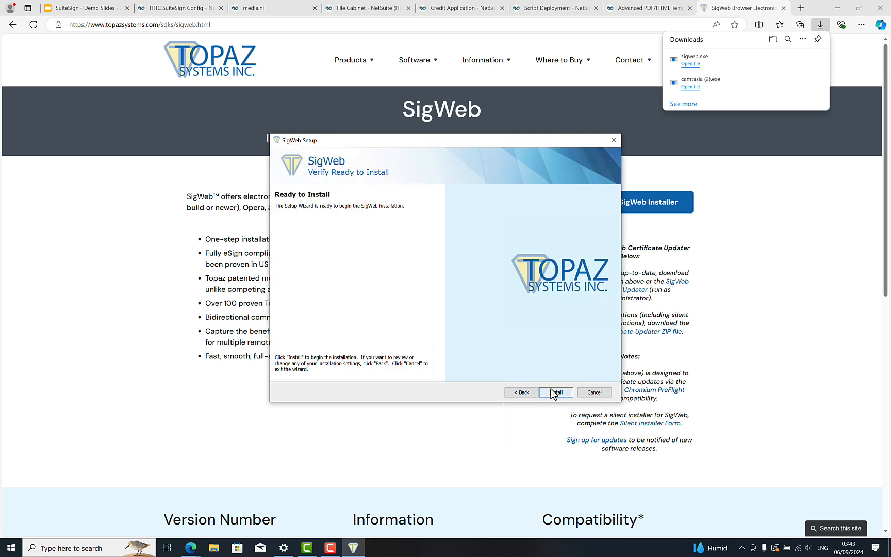
click(554, 392)
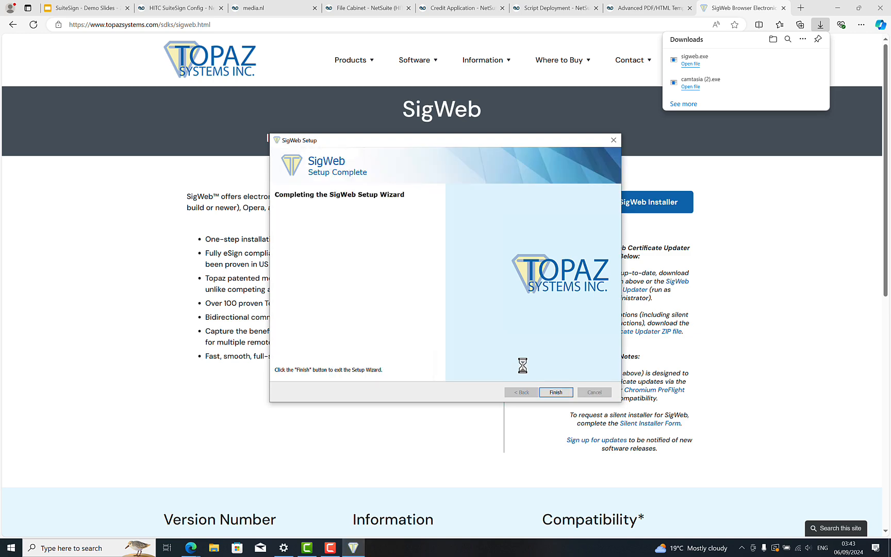
click(559, 394)
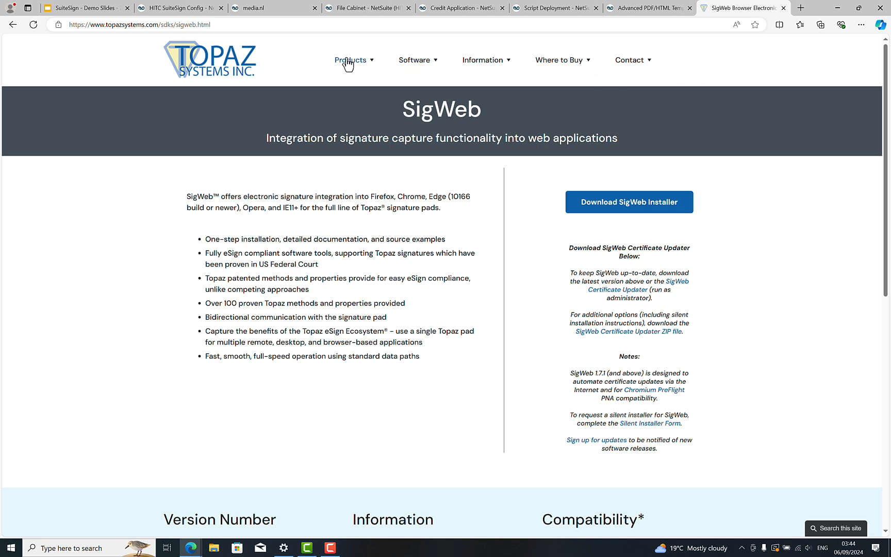
Step: Enable the Topaz signature pad in the Credit Application SuiteSign config and save the record
click(181, 8)
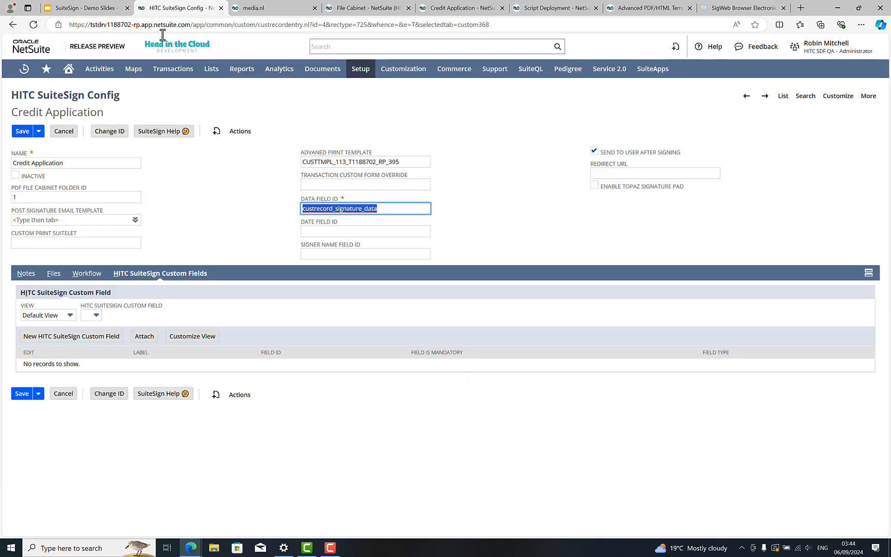
click(594, 186)
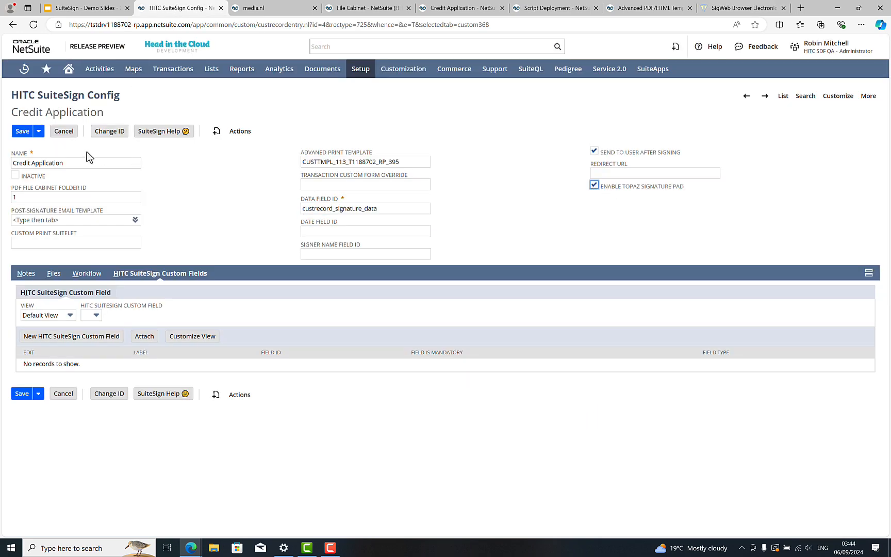
click(22, 133)
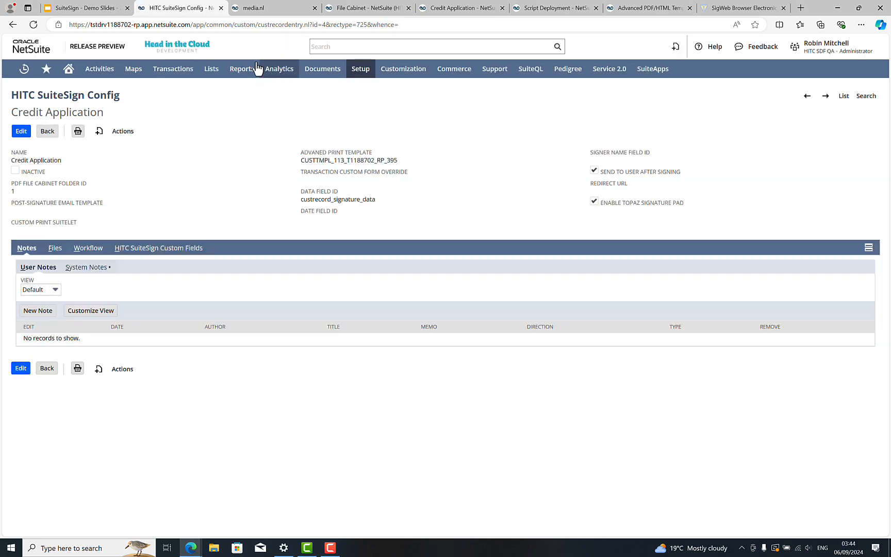
Step: Start Sign PDF on the Test credit application, write "Test Sig Pad" on the signature pad, and submit the signature
click(474, 13)
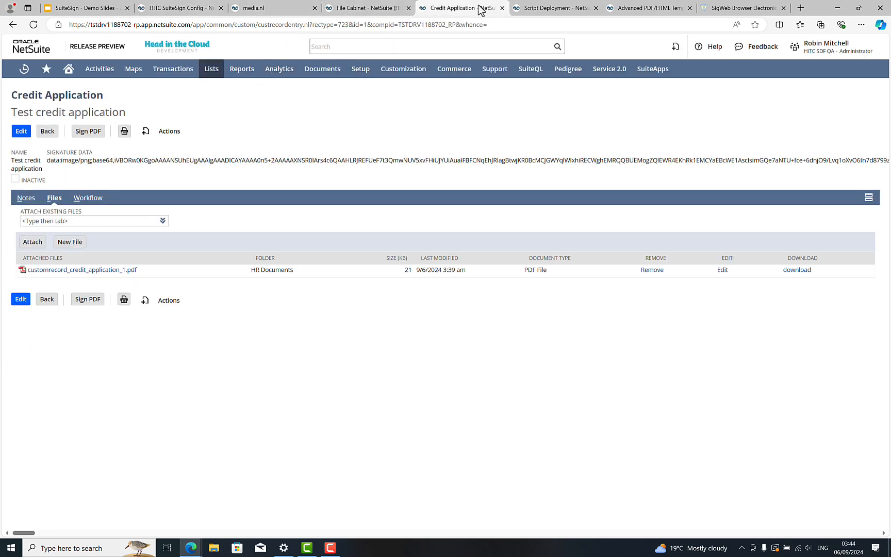
click(86, 132)
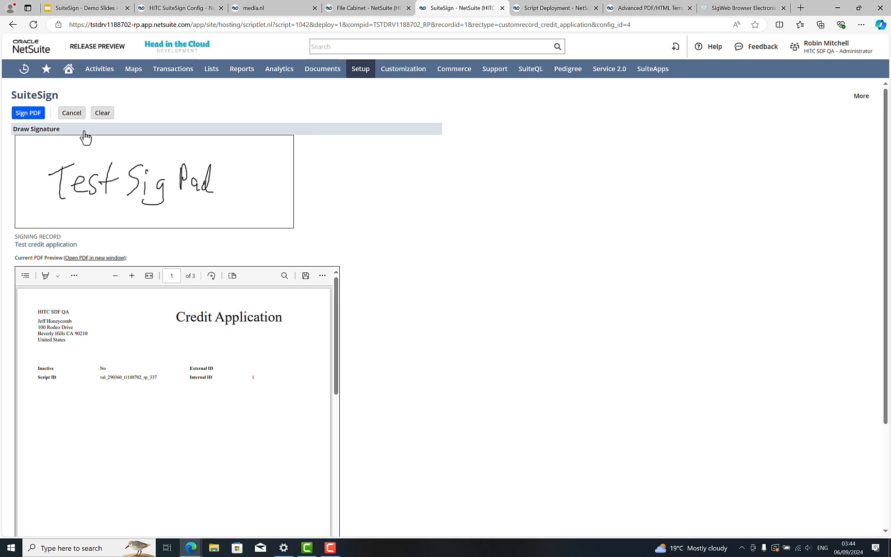
click(30, 114)
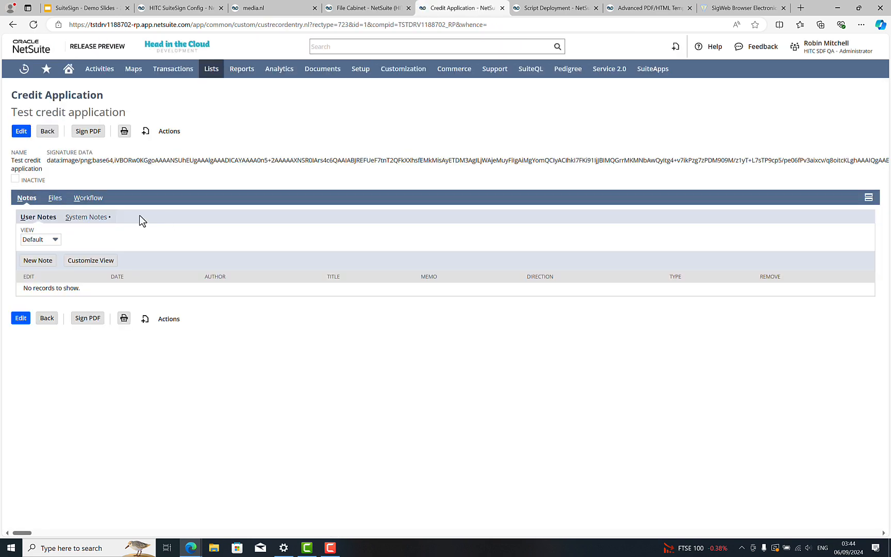
Step: Open the attached customrecord_credit_application_1.pdf from the record's files, check the signature on page 3, and close it
click(53, 201)
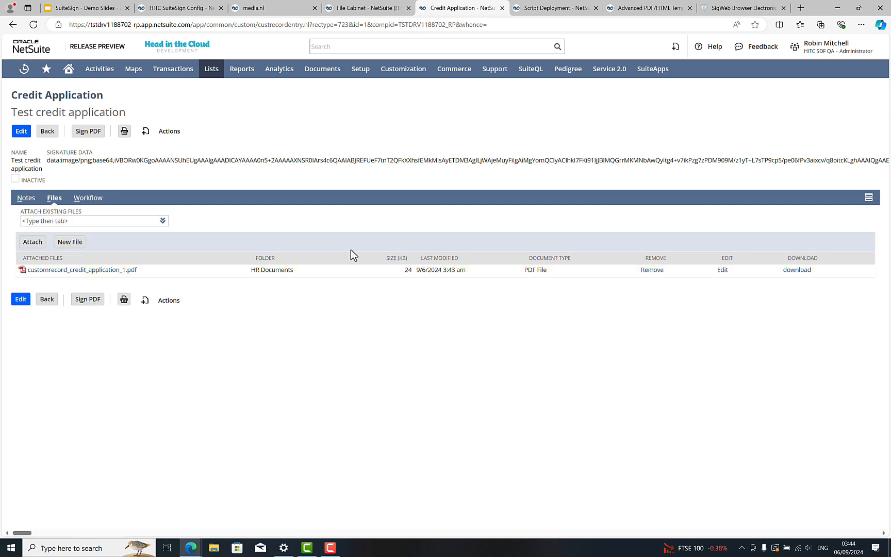
click(53, 272)
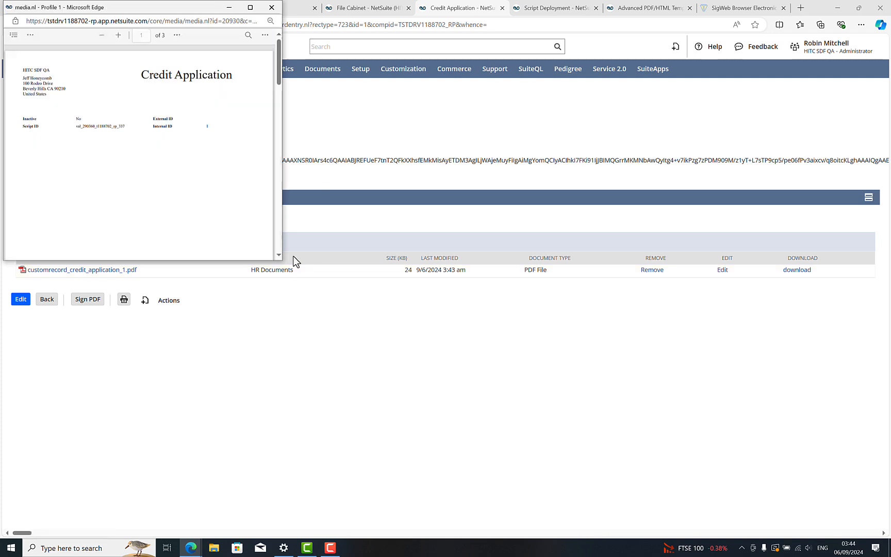
scroll(227, 98, down, 12)
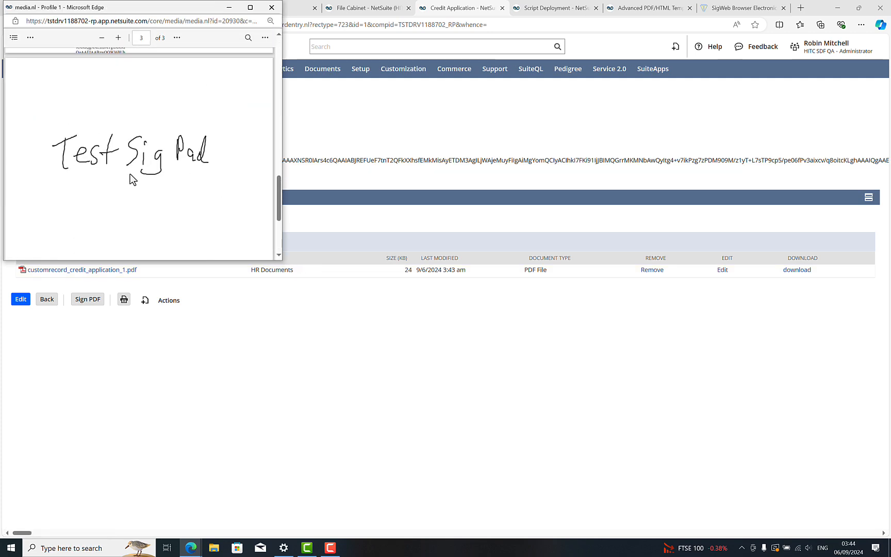
click(278, 8)
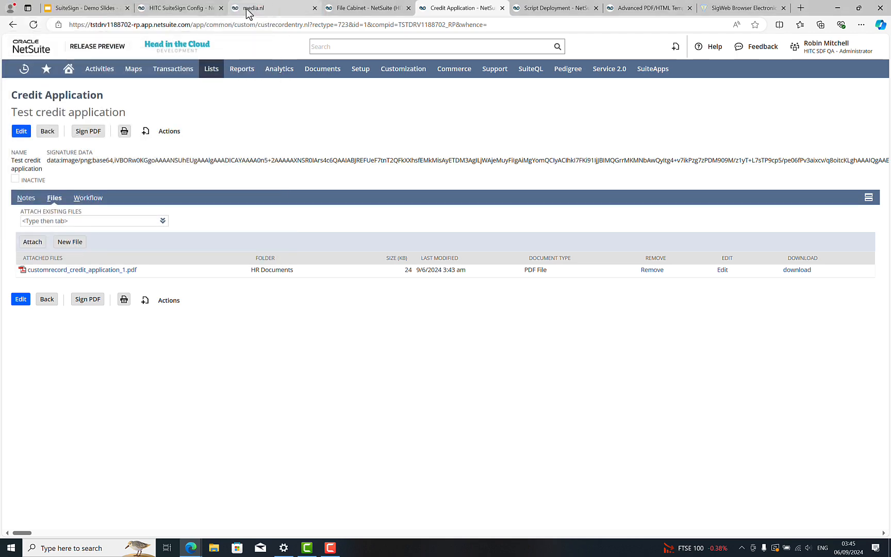